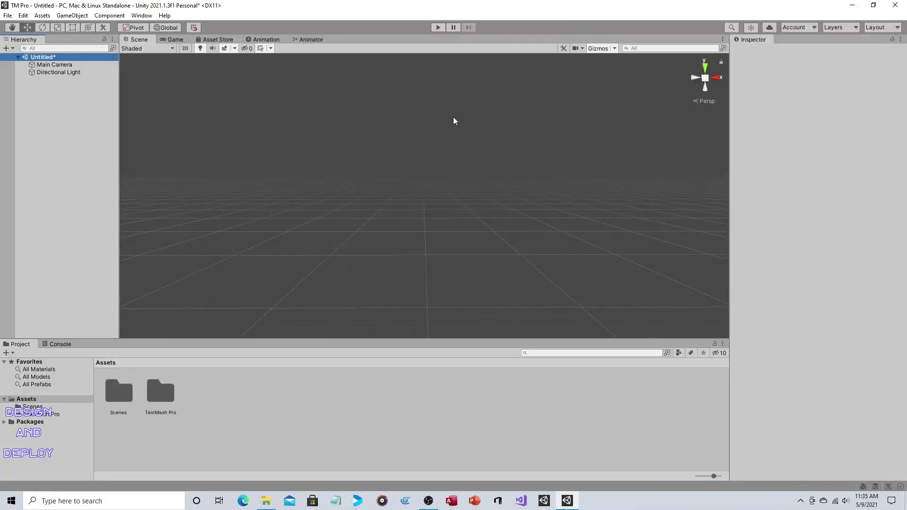
Add a TextMeshPro UI text object to the scene and bring its whole canvas into view
click(446, 106)
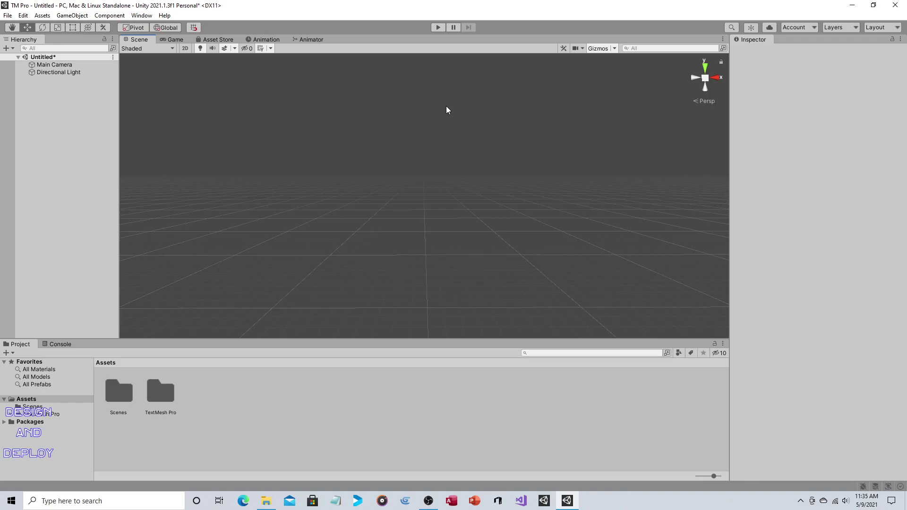
click(72, 15)
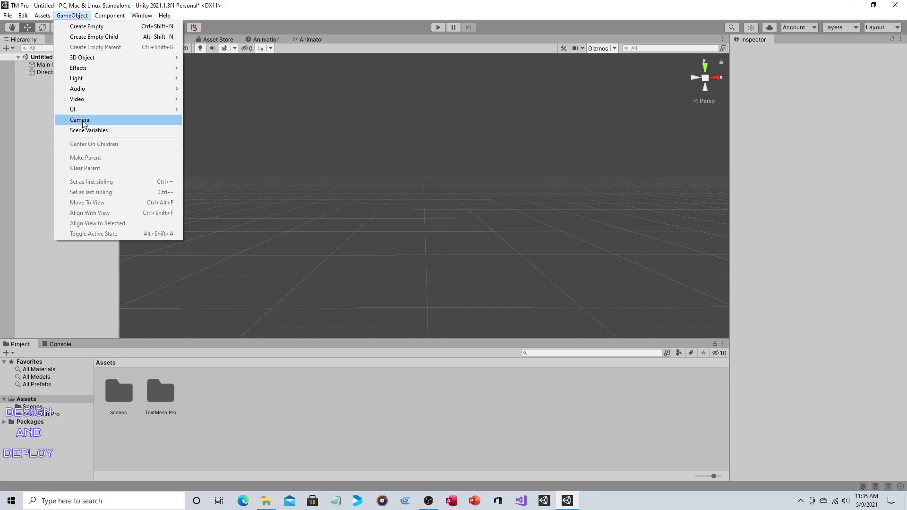
mouse_move(93, 110)
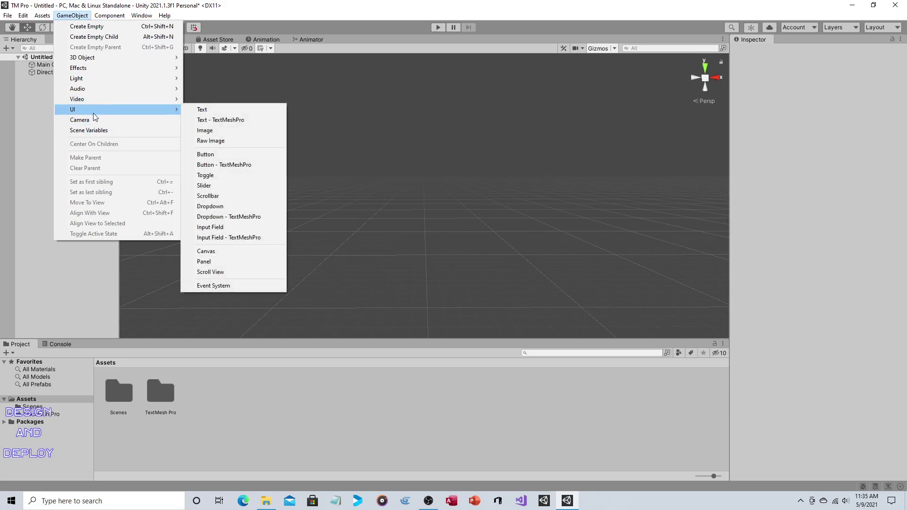
click(237, 121)
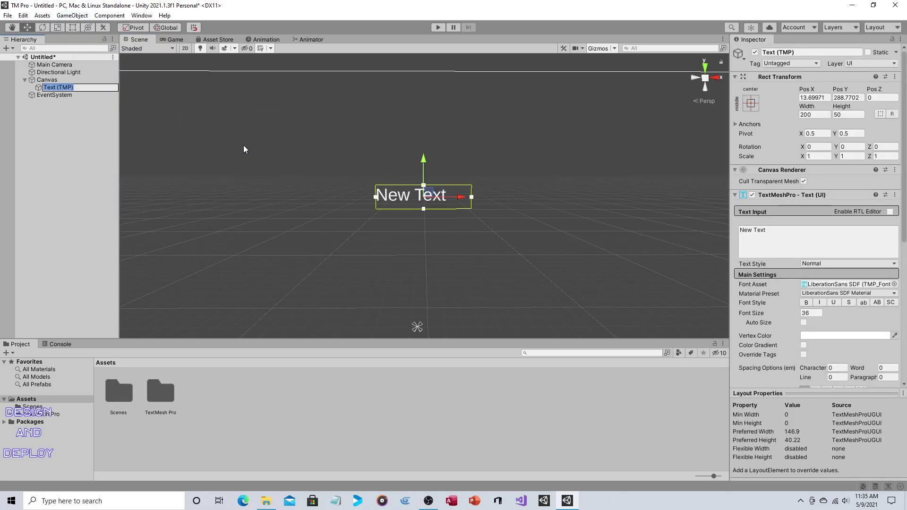
scroll(271, 136, down, 5)
middle_drag(339, 175, 357, 112)
click(70, 127)
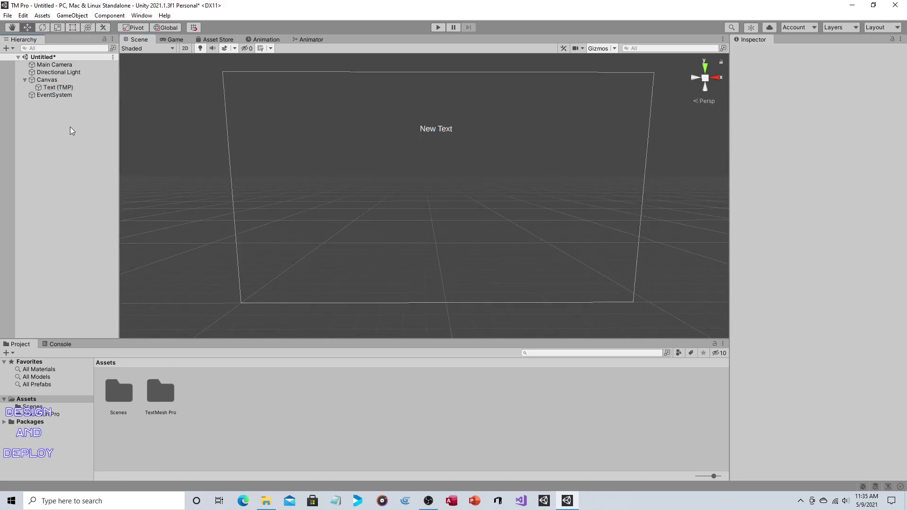
Move the text to the canvas's upper-right corner, at about X 814, Y 407, and preview it in Play mode
double_click(69, 64)
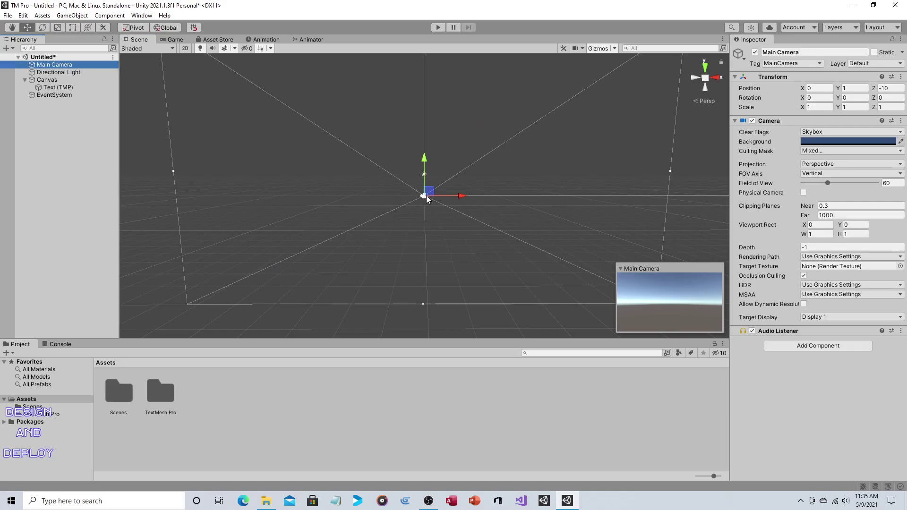
double_click(41, 80)
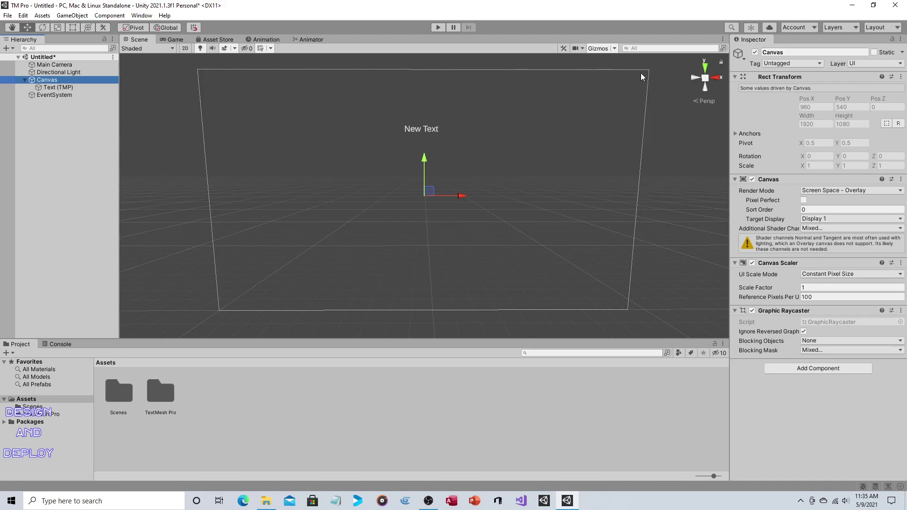
click(71, 86)
drag(466, 129, 651, 125)
drag(609, 96, 613, 68)
click(438, 27)
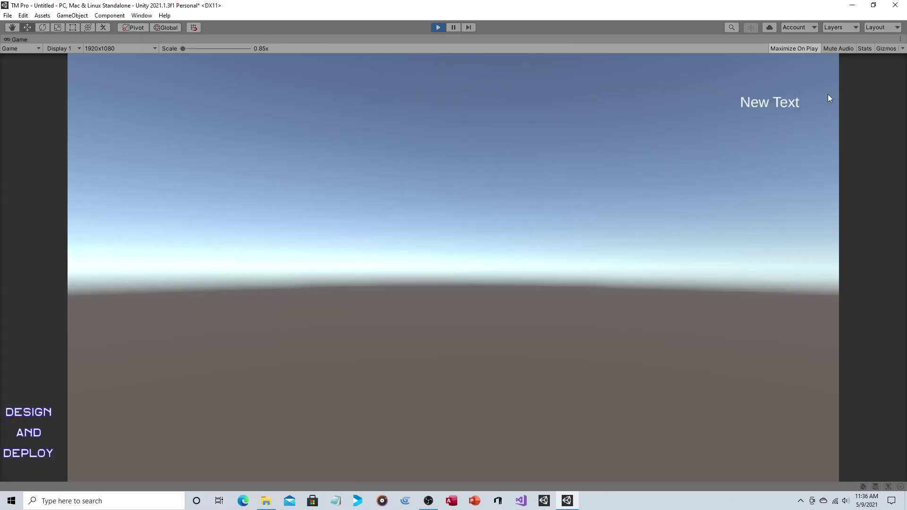
click(441, 26)
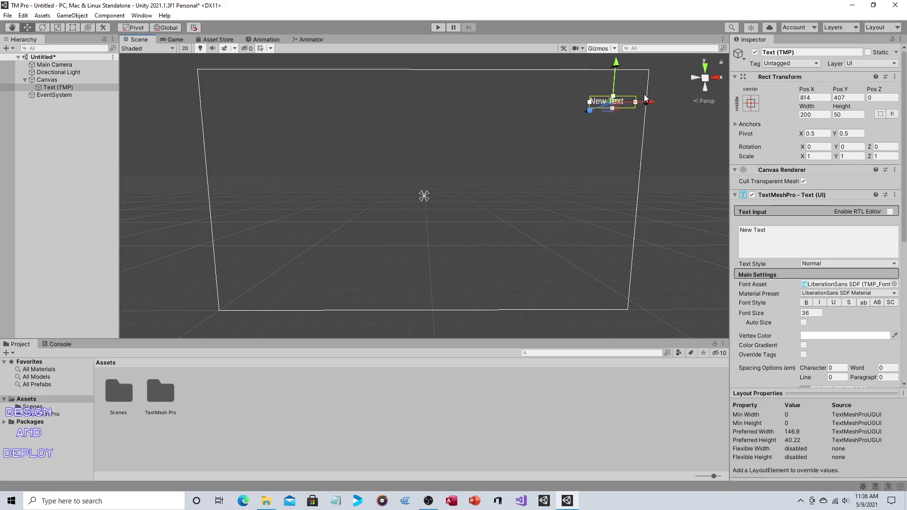
Reposition the text near the top centre of the canvas, at about X 6, Y 366
drag(650, 102, 465, 102)
drag(425, 64, 422, 74)
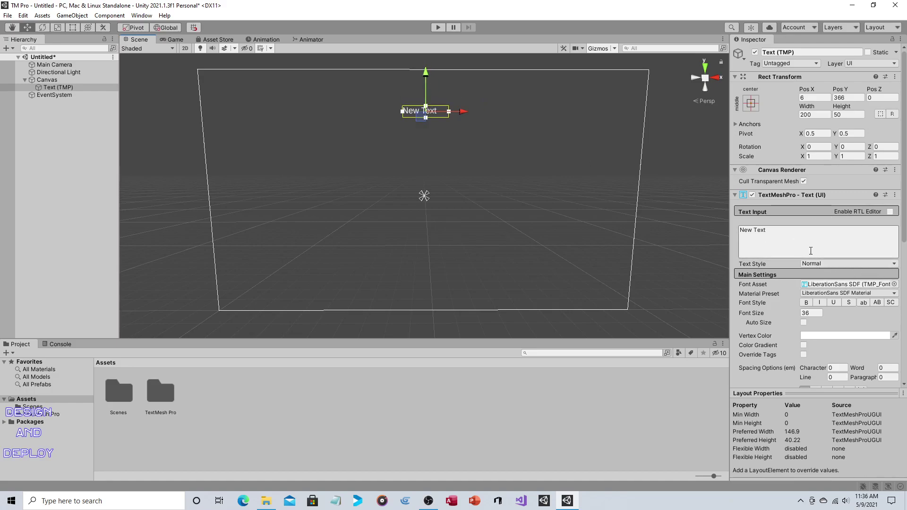
Try the RTL editor on the text and turn it off again
click(891, 213)
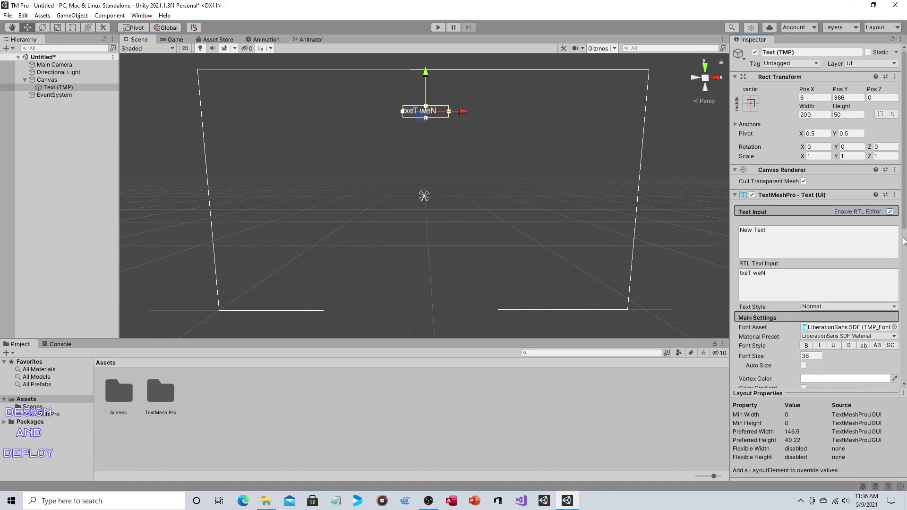
click(891, 213)
click(810, 234)
click(694, 219)
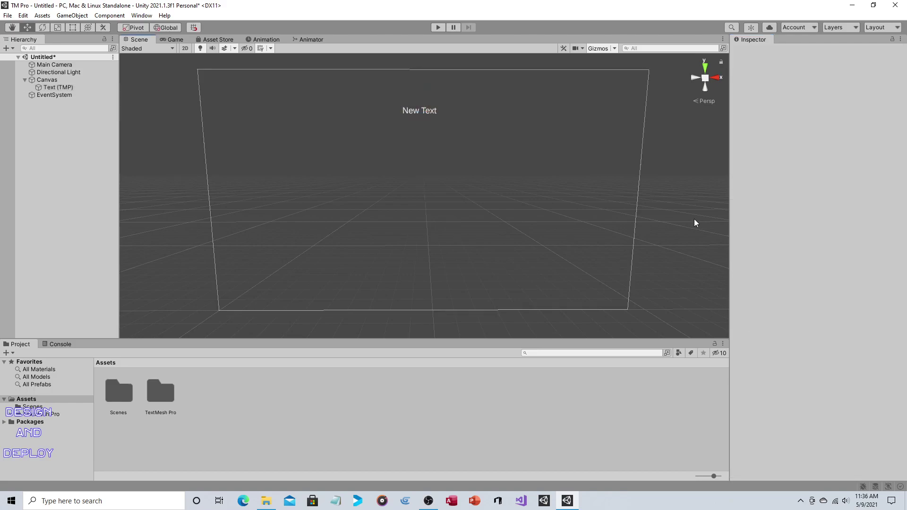
Replace the text object's content with "Game Title"
click(434, 110)
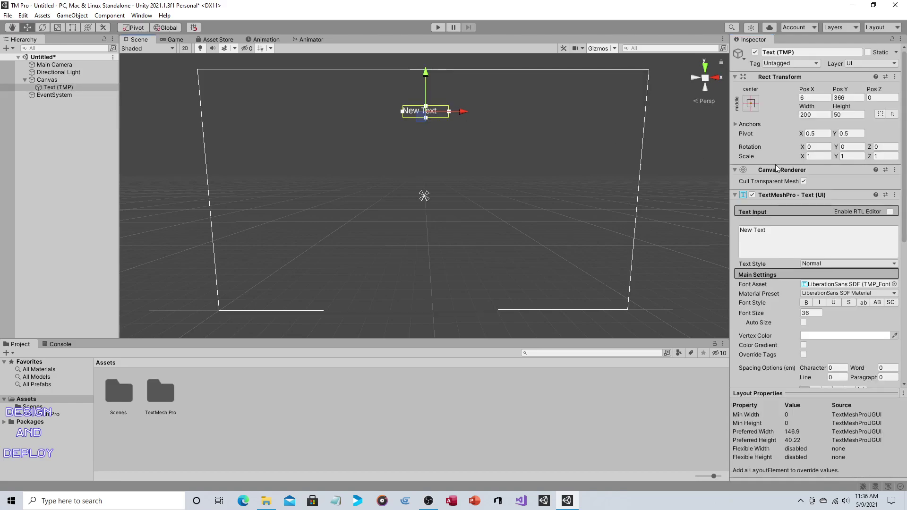
click(803, 238)
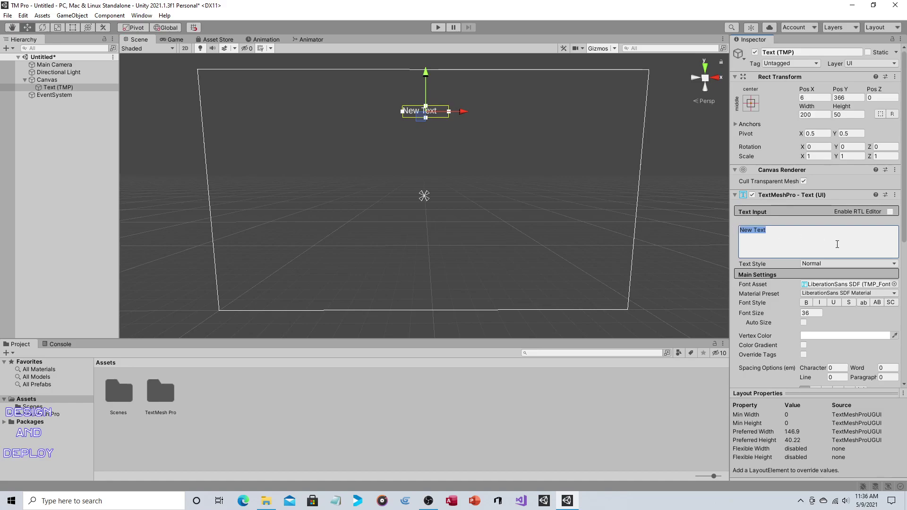
text(Game Tit)
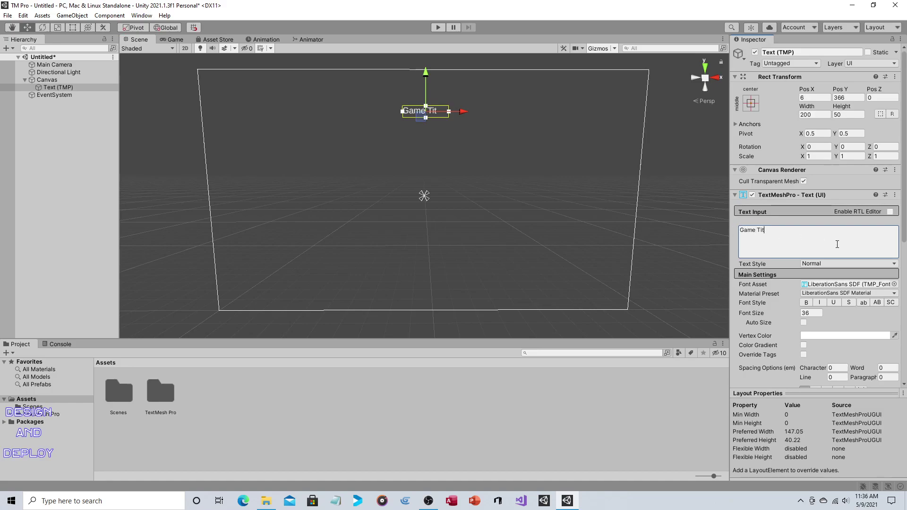
text(le)
Try the text styles H1, Quote, Link, C1 and C2 on the title and restore the Normal style
click(838, 263)
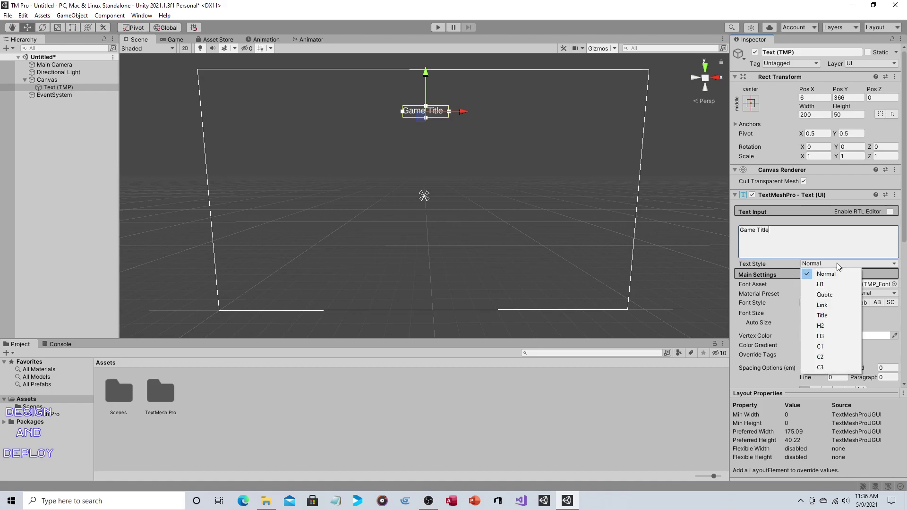
click(828, 282)
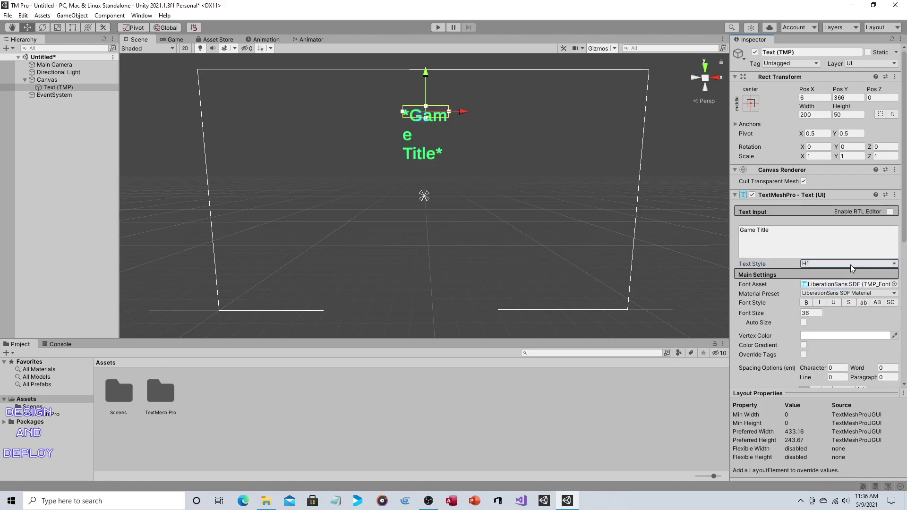
click(850, 264)
click(846, 295)
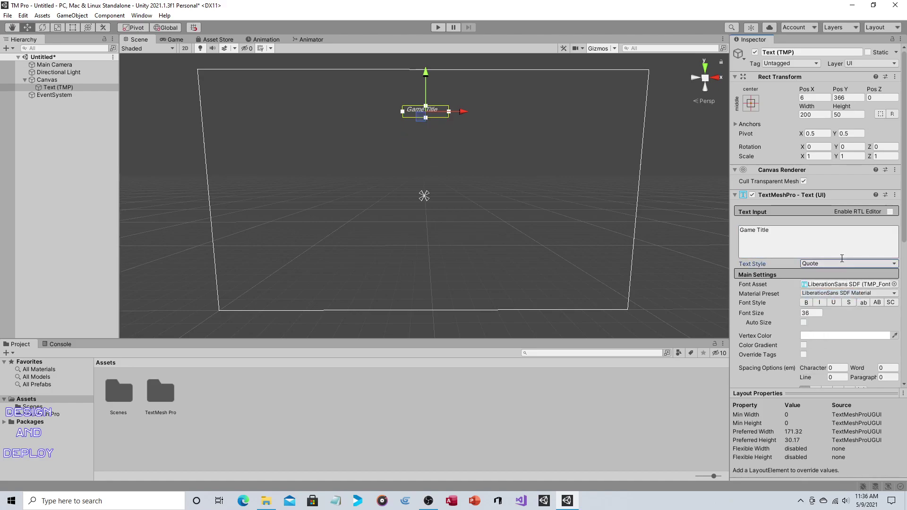
click(837, 263)
click(835, 304)
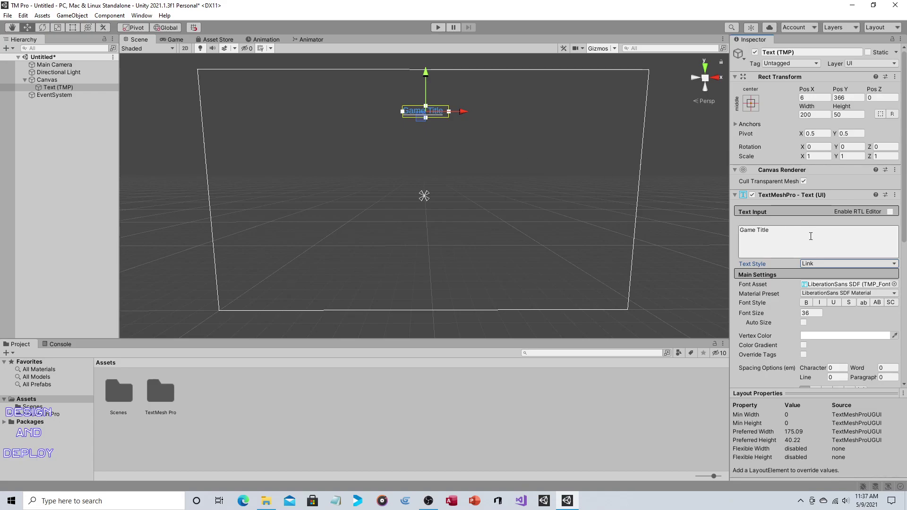
click(847, 265)
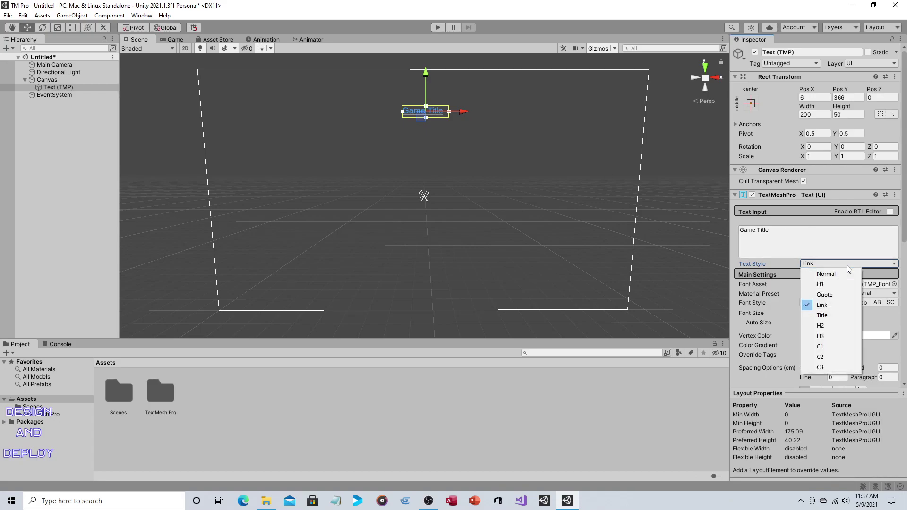
click(836, 346)
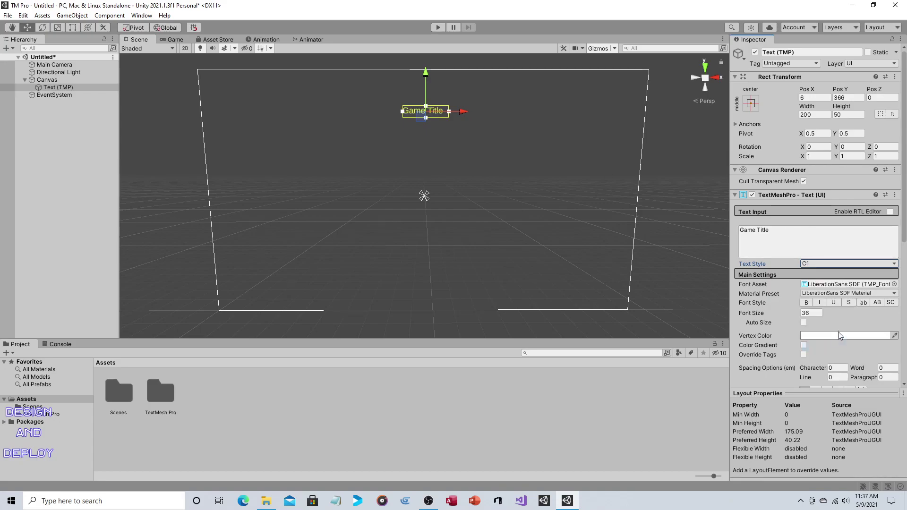
click(842, 264)
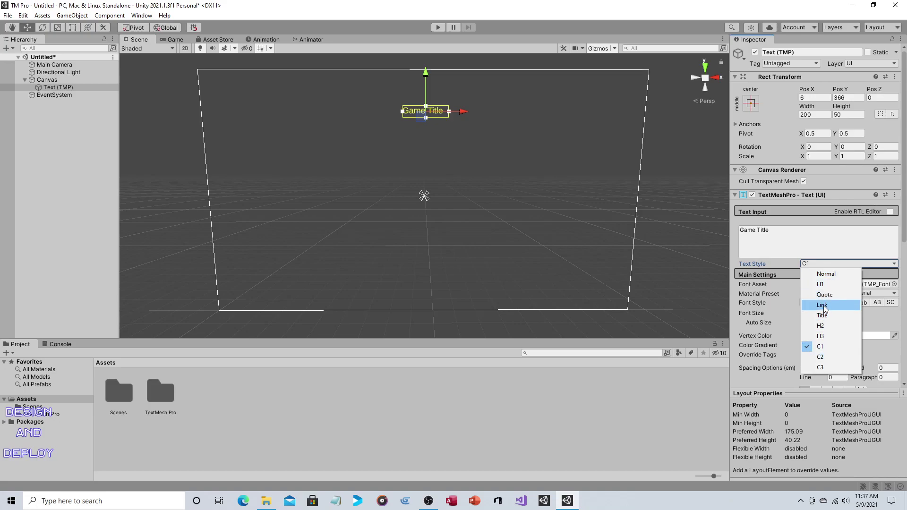
click(821, 357)
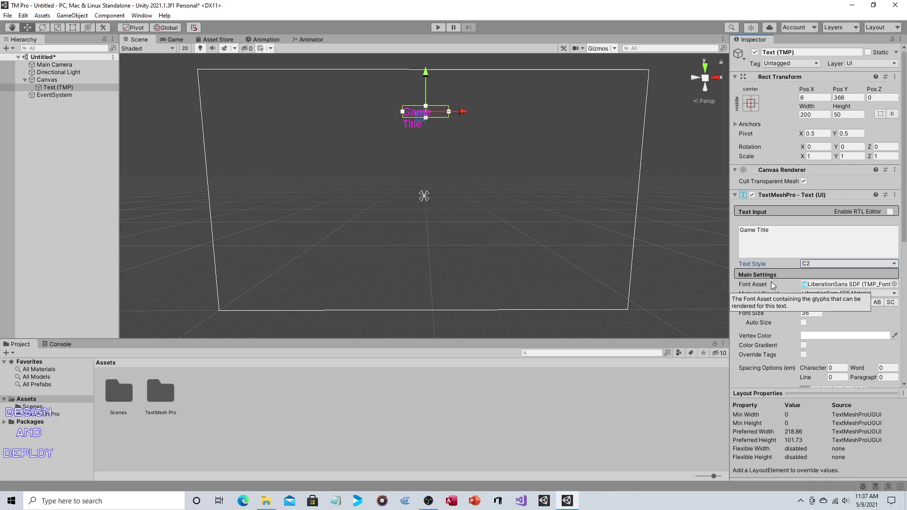
click(813, 265)
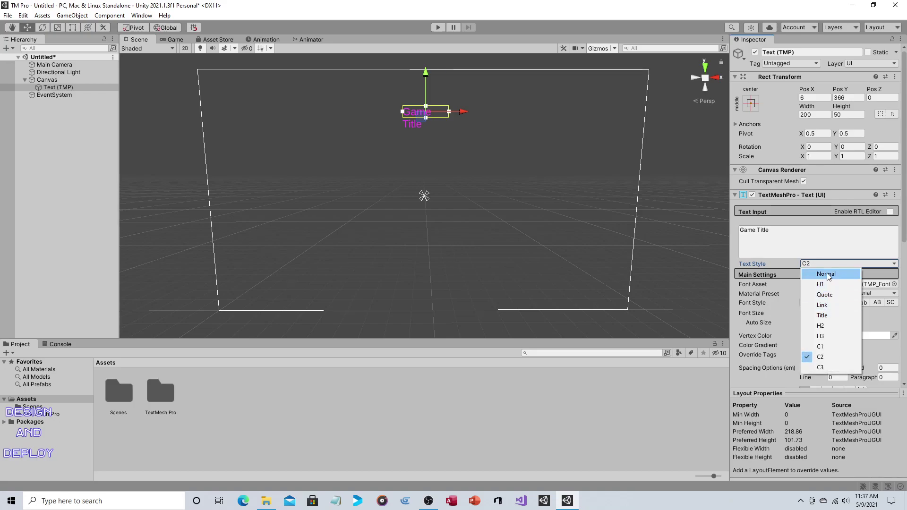
click(827, 275)
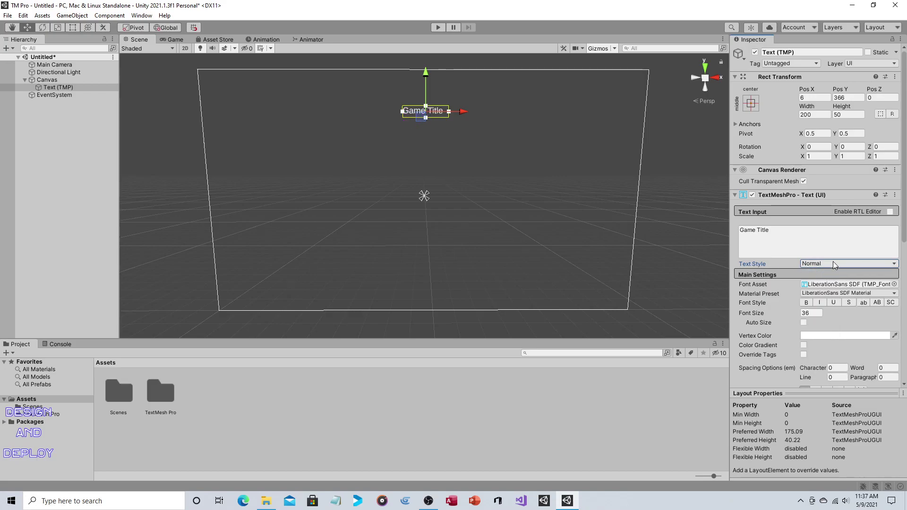
Try the Anton SDF, Bangers SDF and Electronic Highway Sign SDF font assets on the title
scroll(832, 263, down, 3)
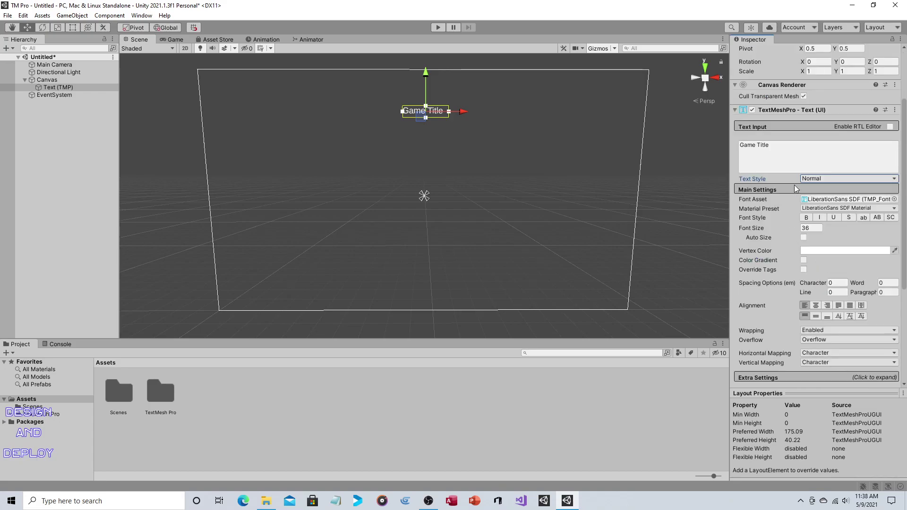
click(894, 199)
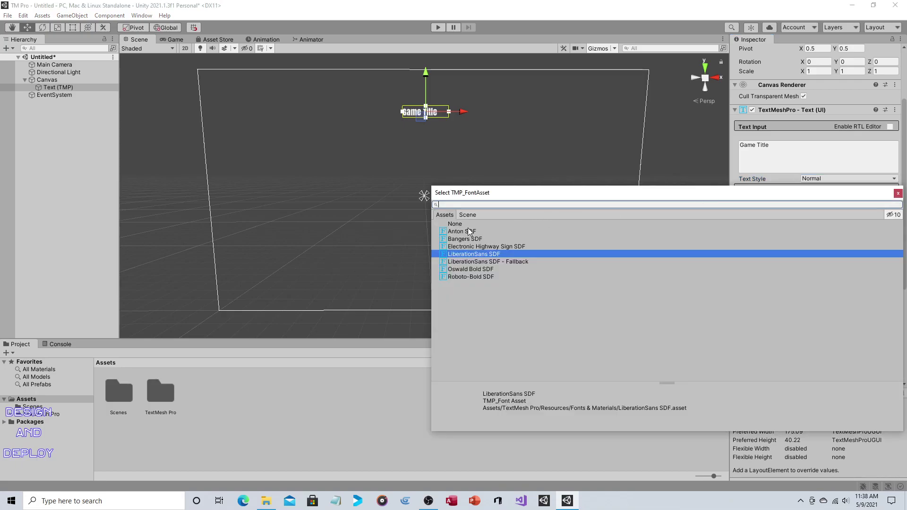
click(520, 232)
click(474, 238)
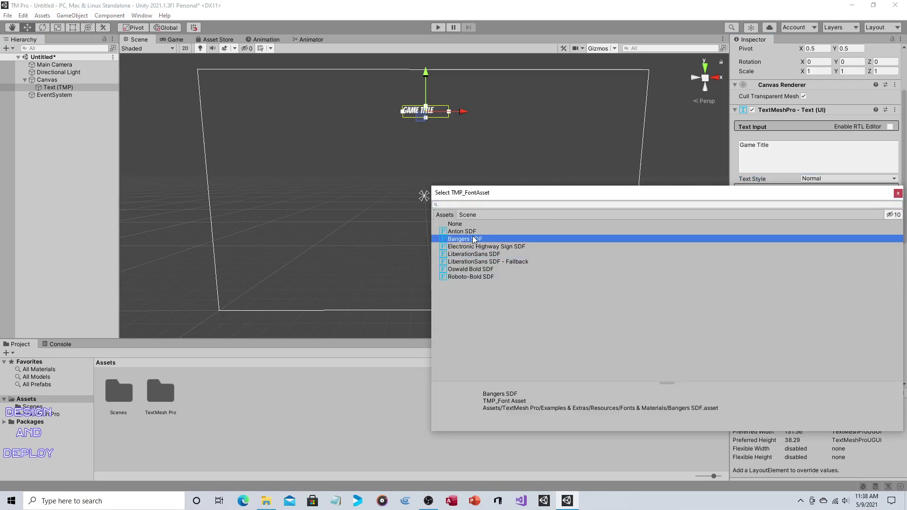
click(486, 246)
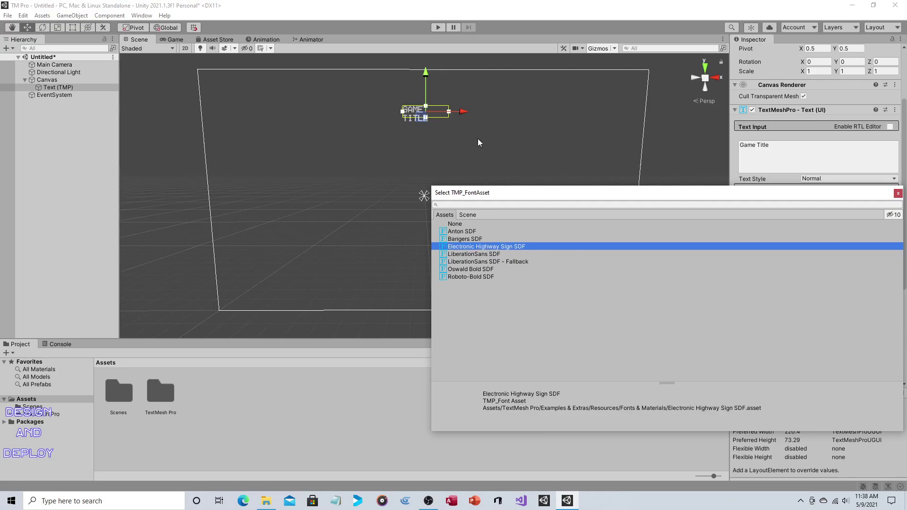
click(477, 137)
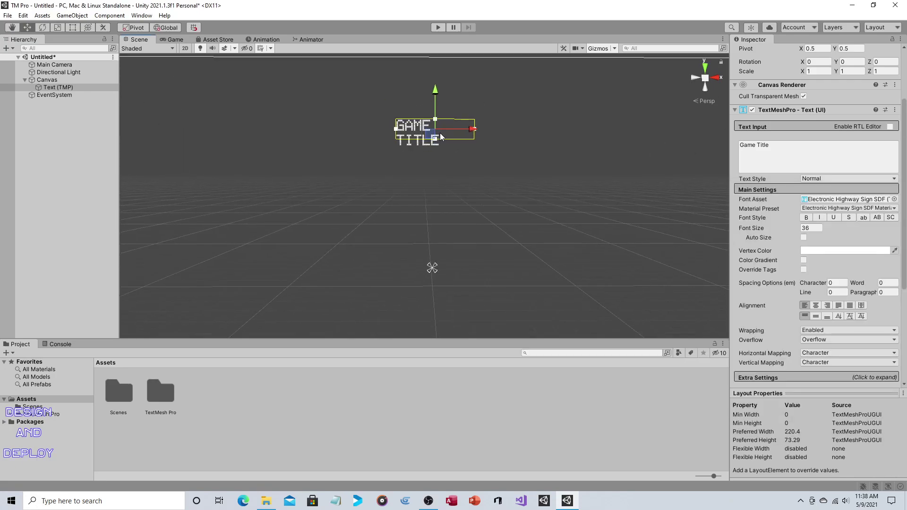
Set the title's font asset to Anton SDF
click(895, 199)
click(467, 231)
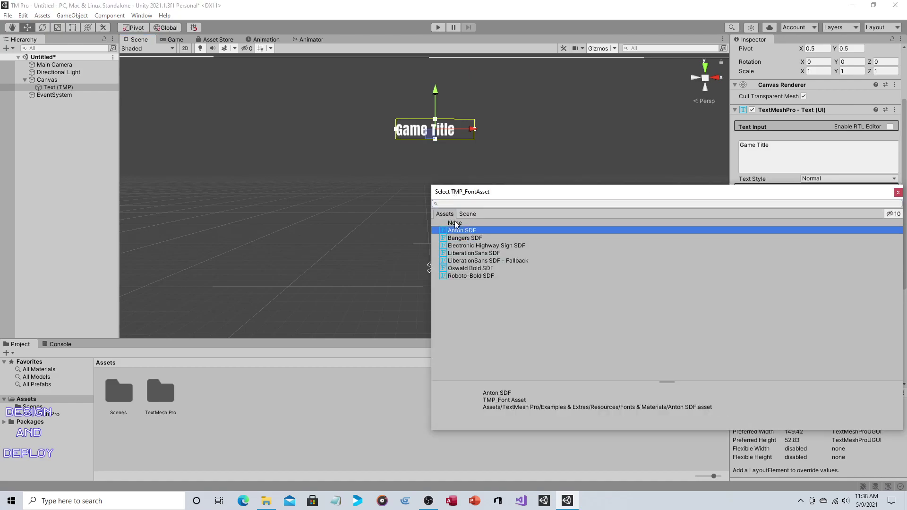
click(898, 193)
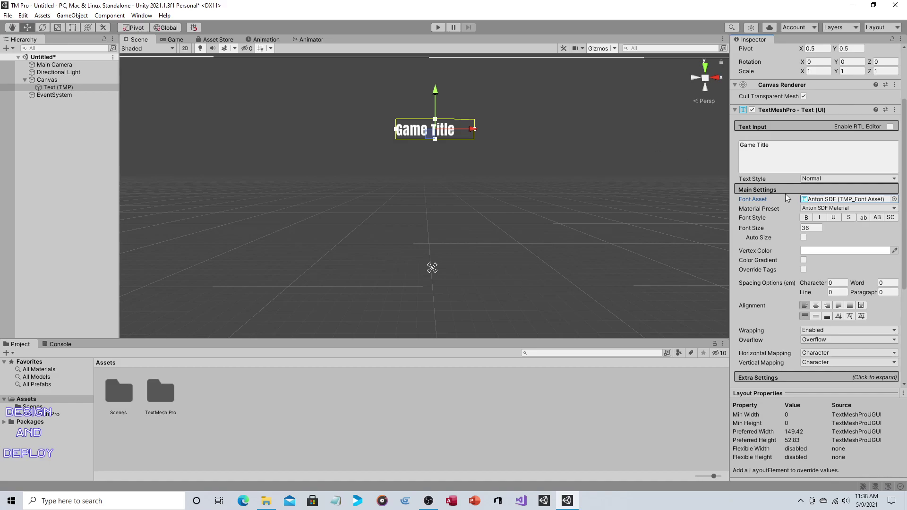
Apply the Anton SDF - Drop Shadow material preset to the title and inspect it up close
click(894, 209)
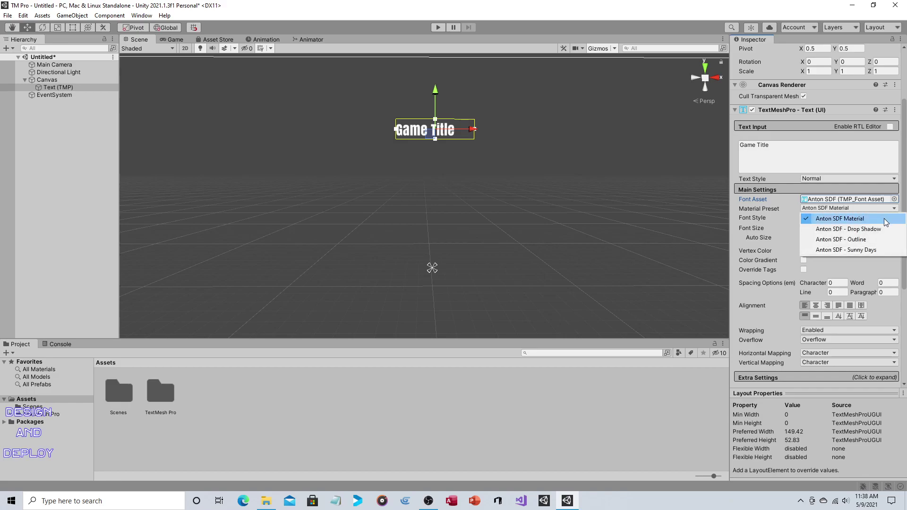
click(882, 229)
scroll(474, 155, up, 2)
scroll(477, 151, up, 2)
key(f)
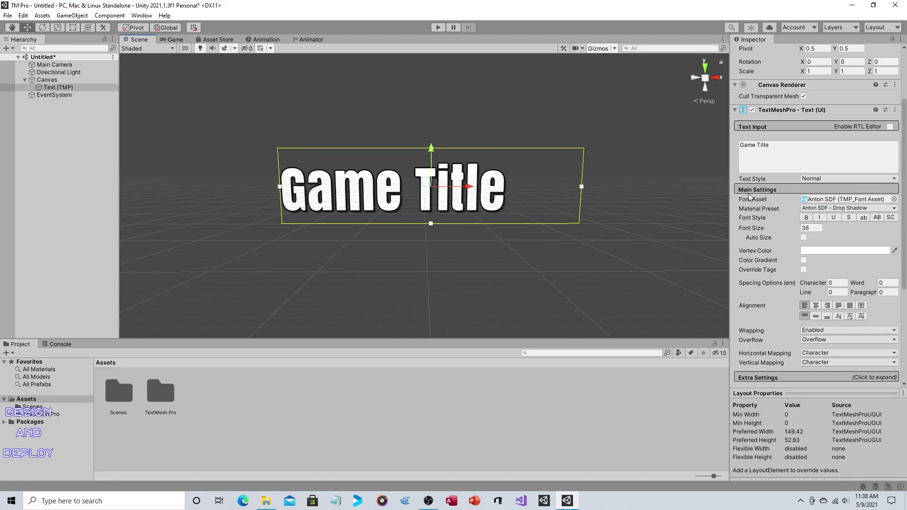
Try the Outline and Sunny Days material presets on the title, and set the preset to Anton SDF Material
click(821, 208)
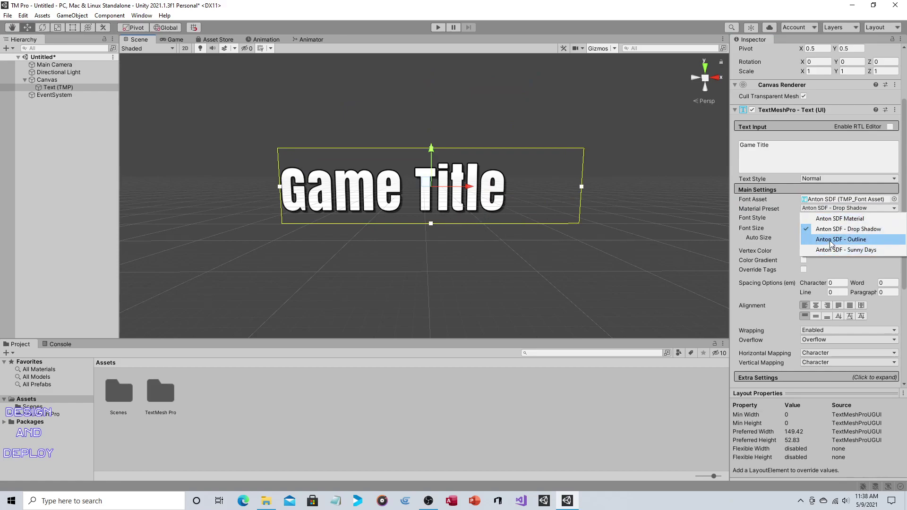
click(831, 240)
click(835, 209)
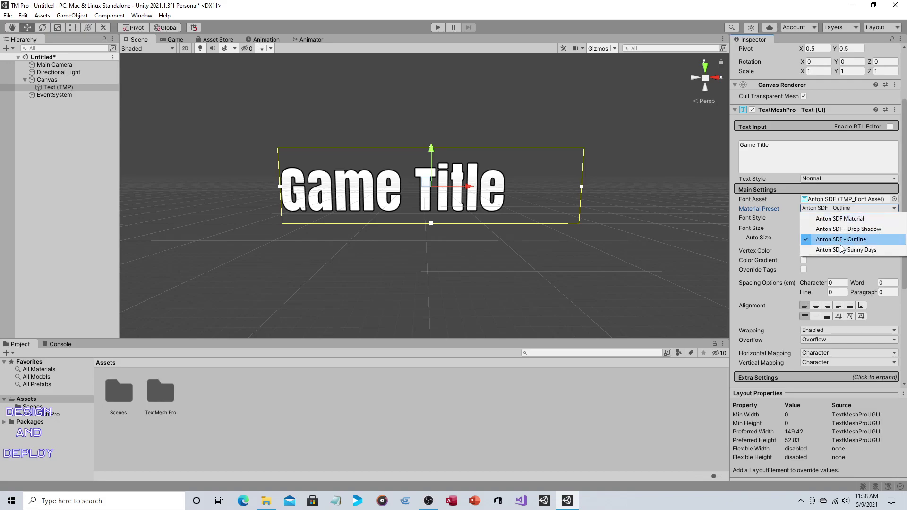
click(842, 253)
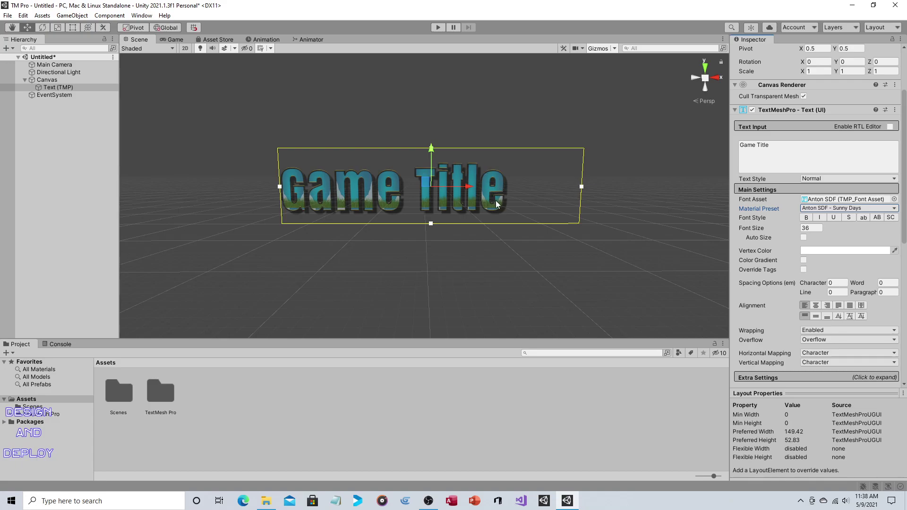
click(887, 208)
click(856, 218)
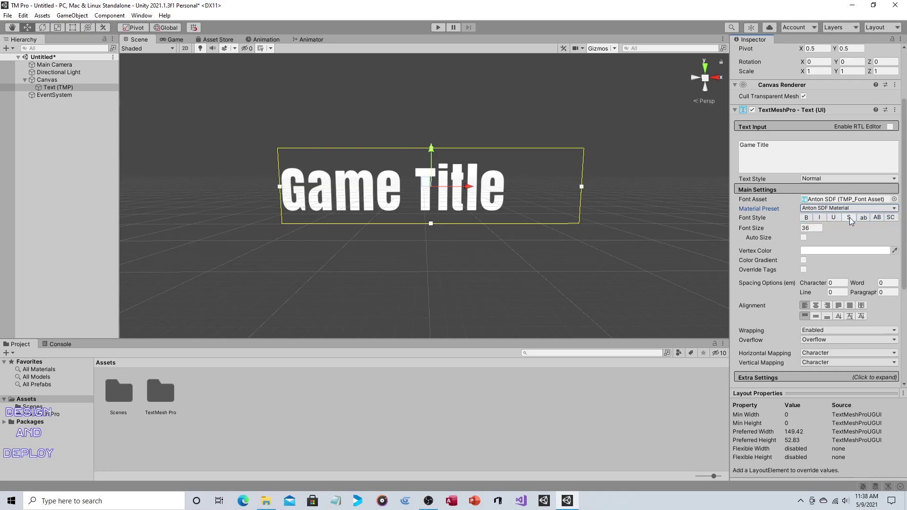
Try the bold, italic, underline, strikethrough, lowercase, uppercase and small caps font styles on the title
click(807, 218)
click(818, 217)
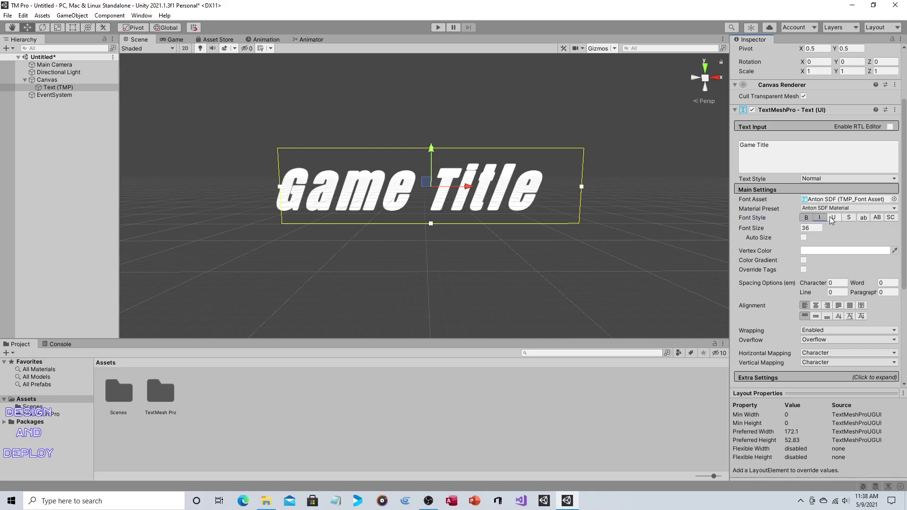
click(833, 218)
click(848, 218)
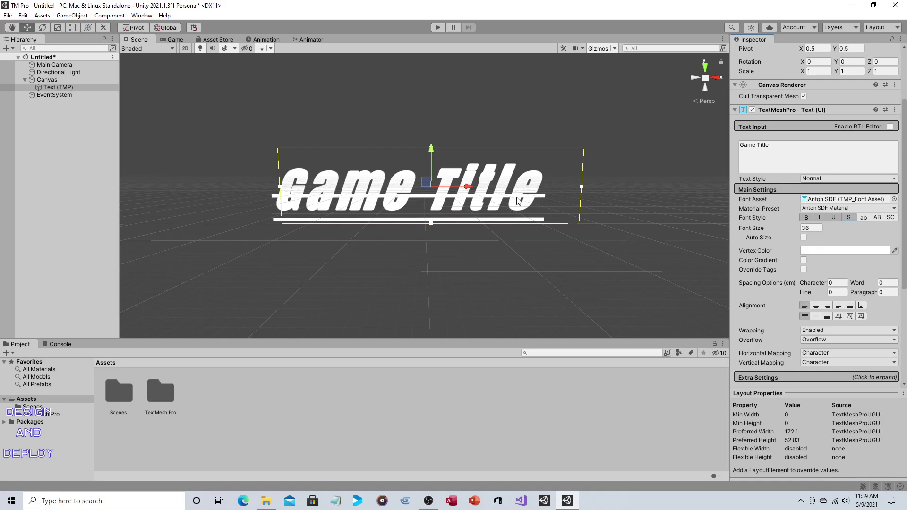
click(864, 218)
click(877, 218)
click(891, 218)
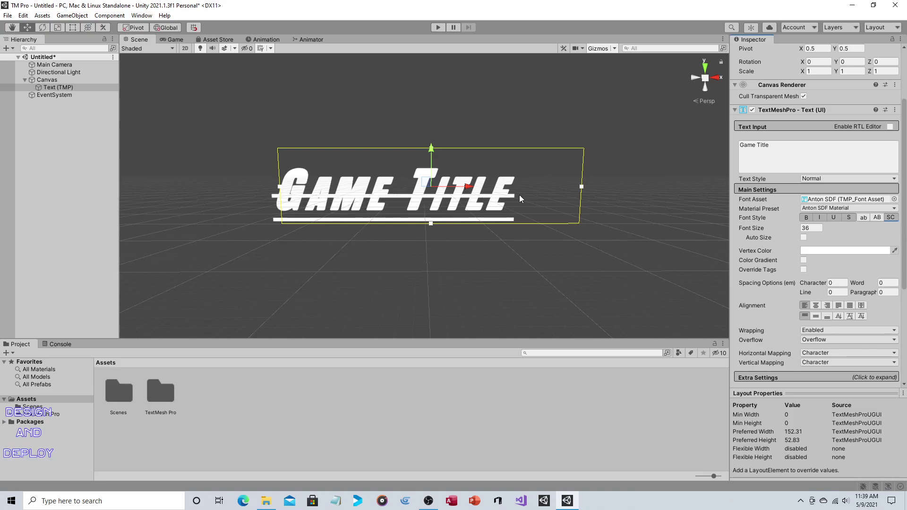
Remove the small caps, strikethrough, underline, italic and bold font styles from the title
click(891, 218)
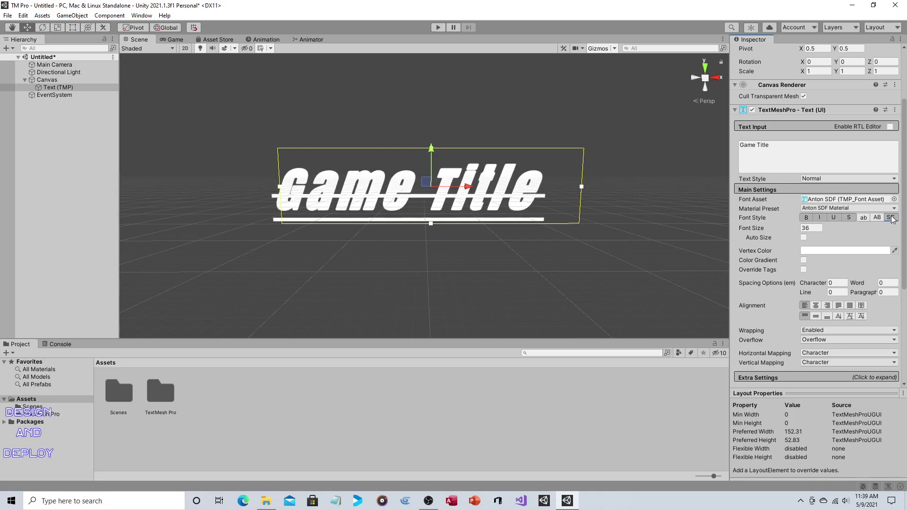
click(849, 218)
click(834, 217)
click(820, 217)
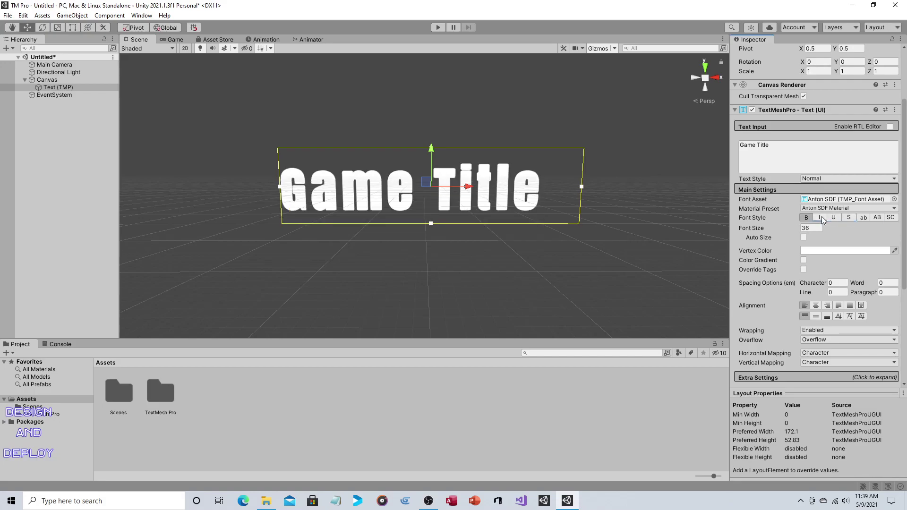
click(806, 217)
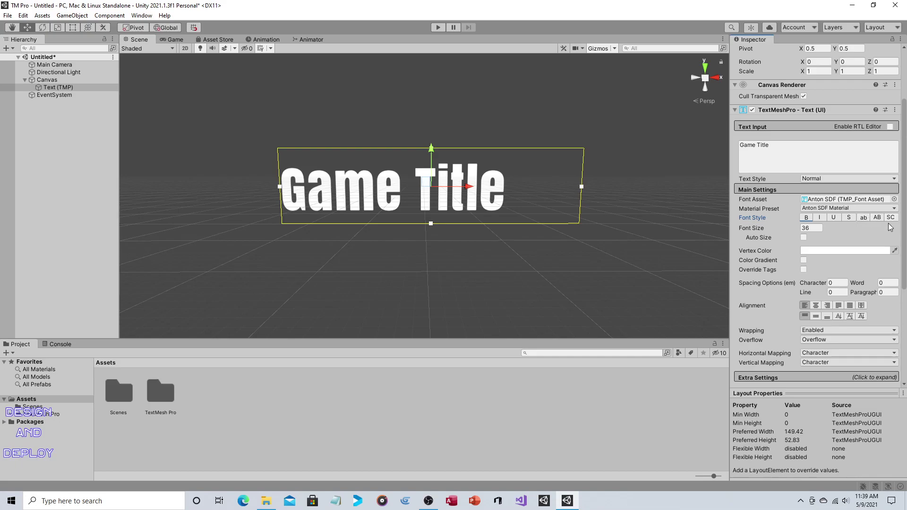
Test Auto Size on the title with a long row of 1s appended to its text, and restore the original text and fixed font size
scroll(832, 217, down, 3)
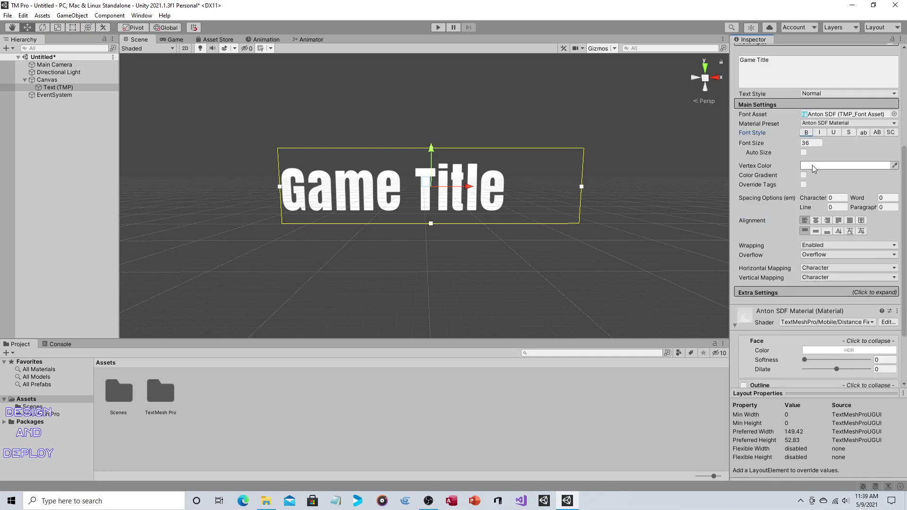
click(804, 153)
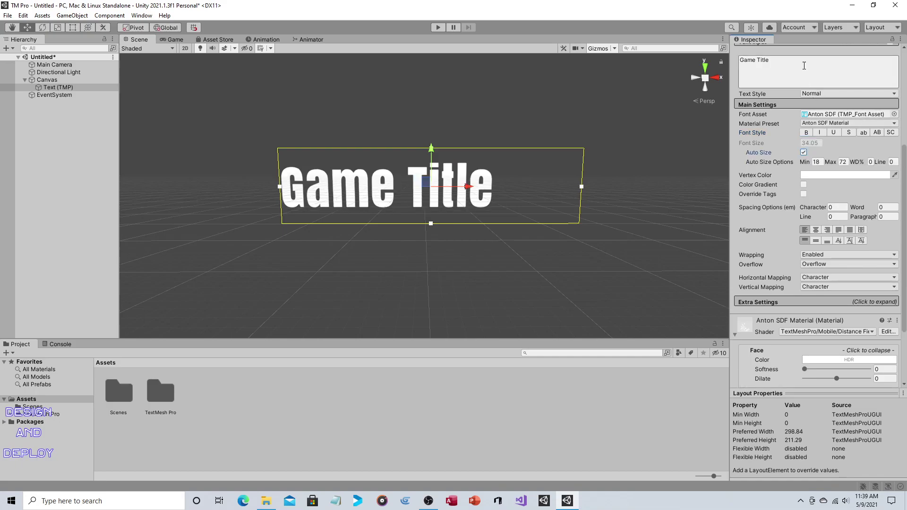
click(807, 63)
text(111111111111111111111111111)
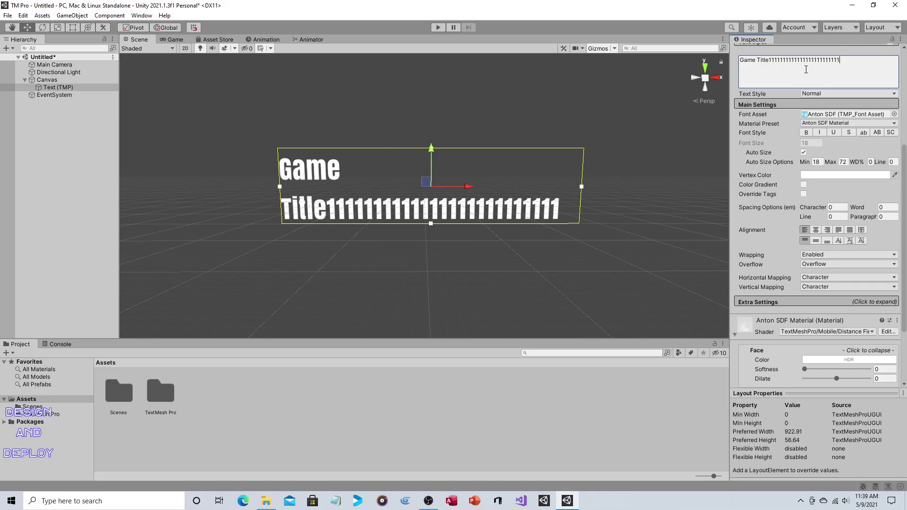
key(ctrl+z)
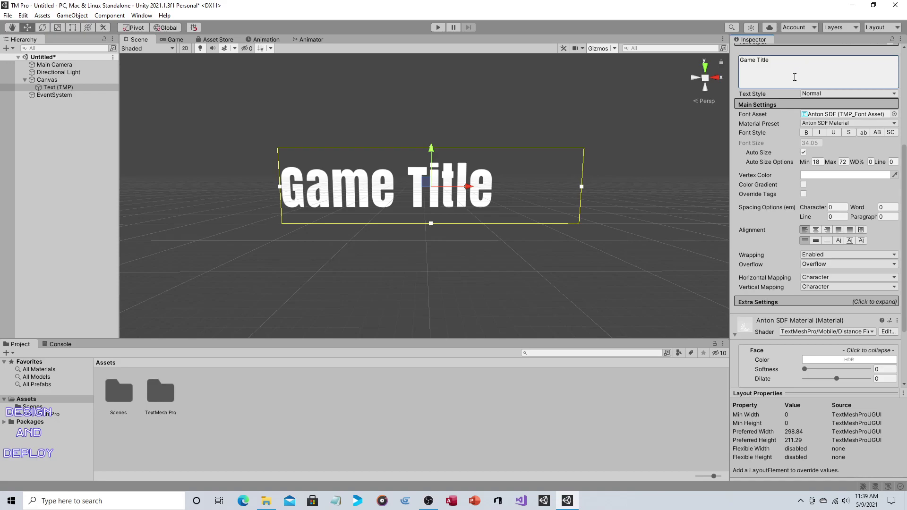
click(803, 152)
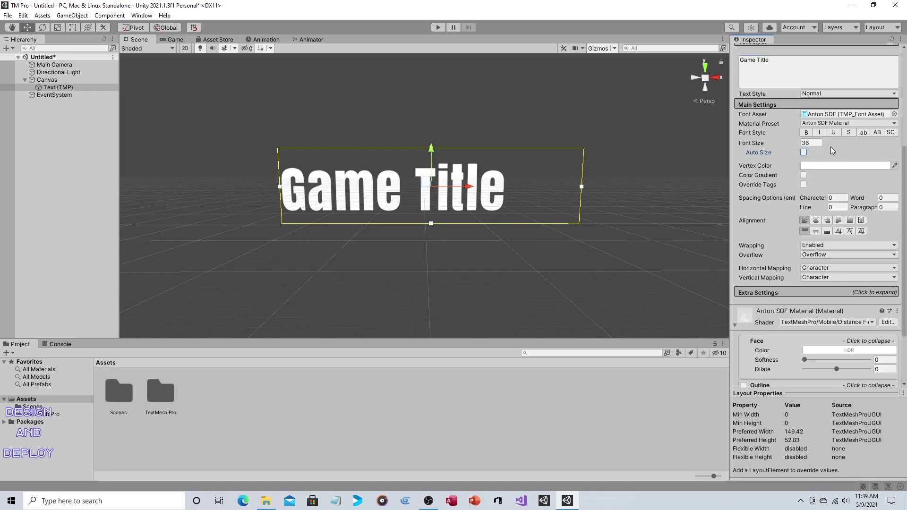
click(803, 152)
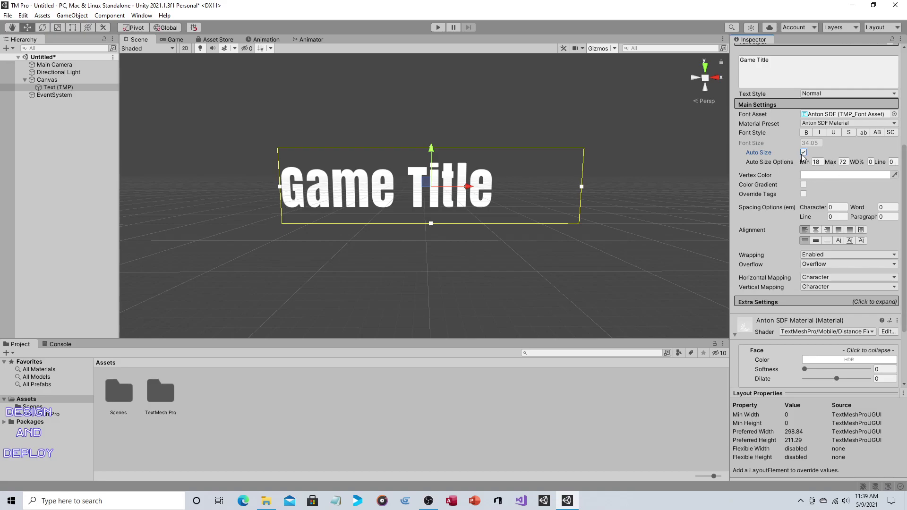
click(803, 152)
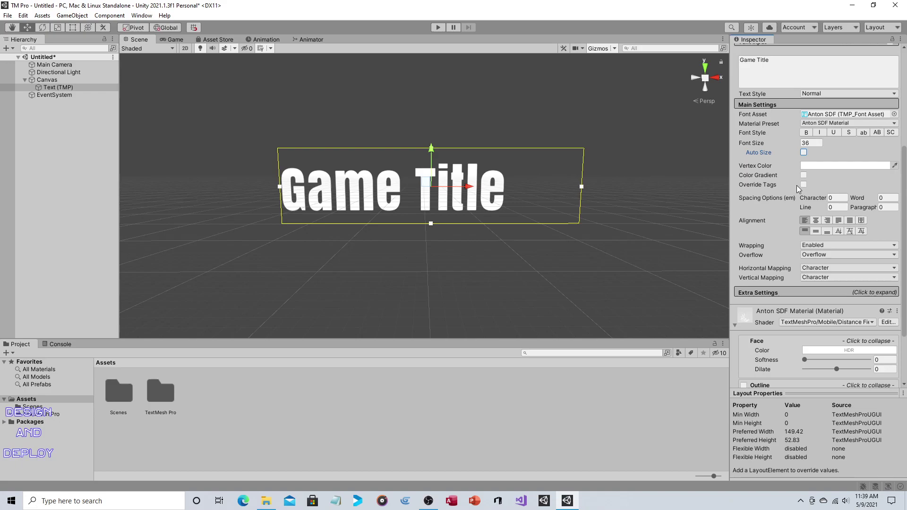
Enable Color Gradient on the title, try the blue-to-purple, both green and the yellow-to-orange vertical presets, and reset the color preset to None
click(804, 175)
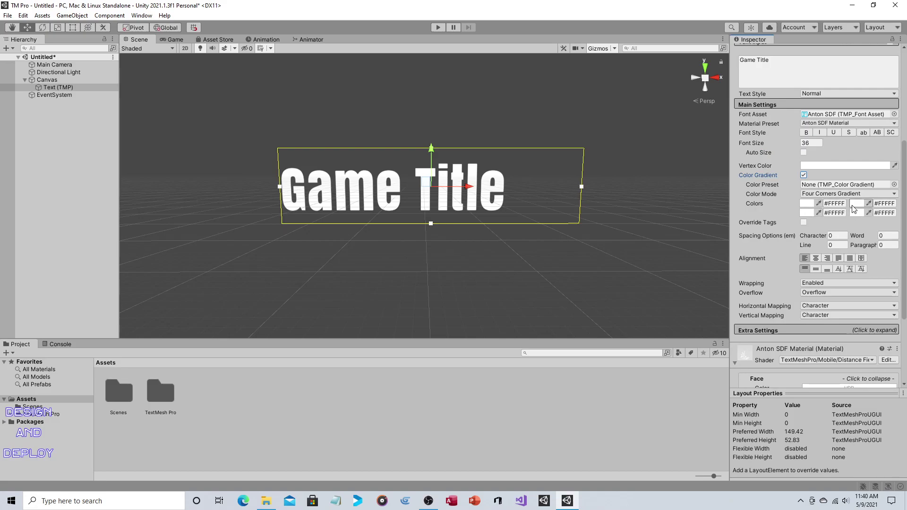
click(895, 185)
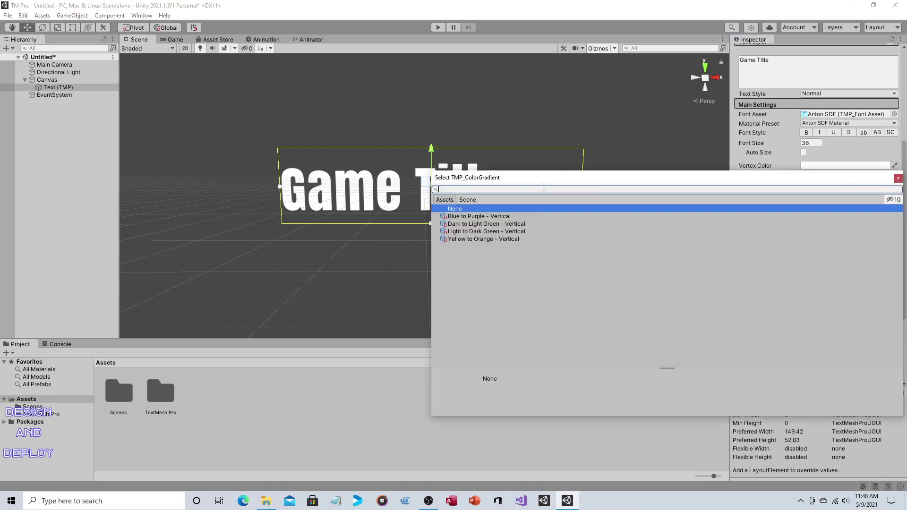
click(519, 216)
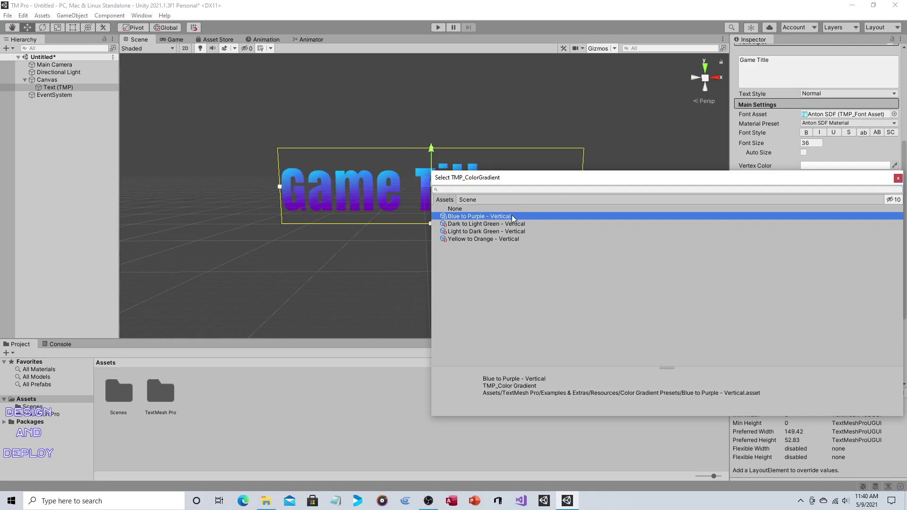
drag(492, 178, 567, 158)
click(561, 204)
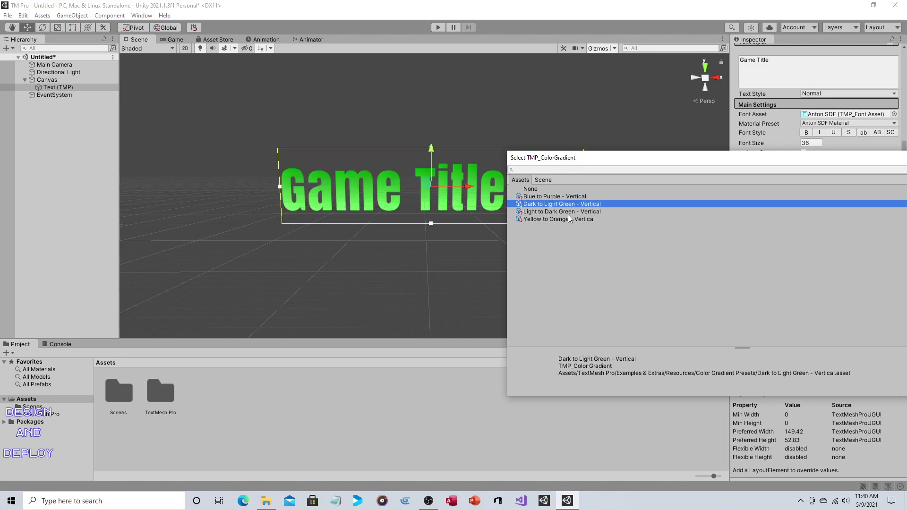
click(569, 212)
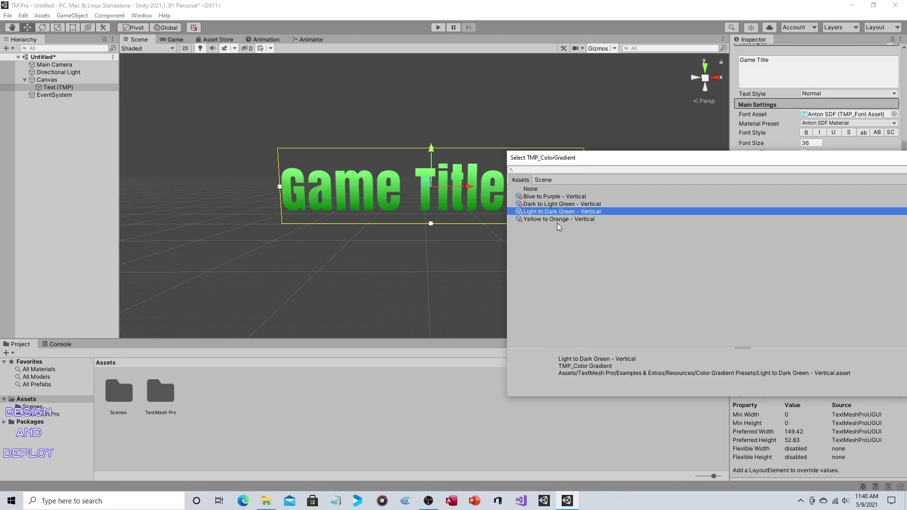
click(562, 218)
drag(725, 159, 507, 162)
click(406, 192)
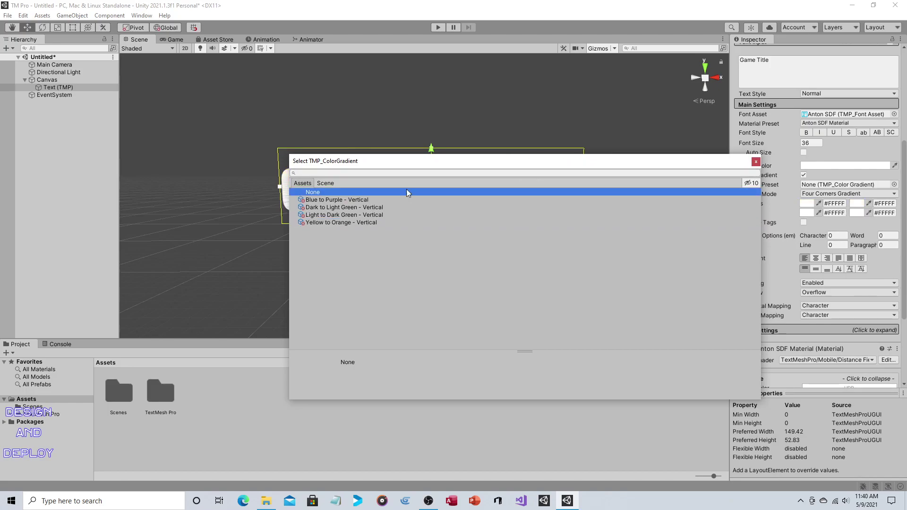
click(756, 161)
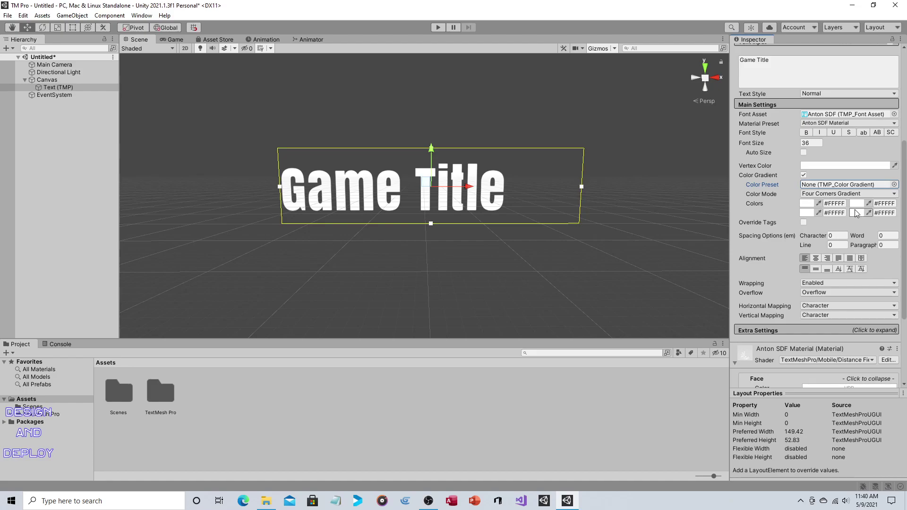
Align the title to the center horizontally and to the middle vertically within its text box
scroll(866, 223, down, 3)
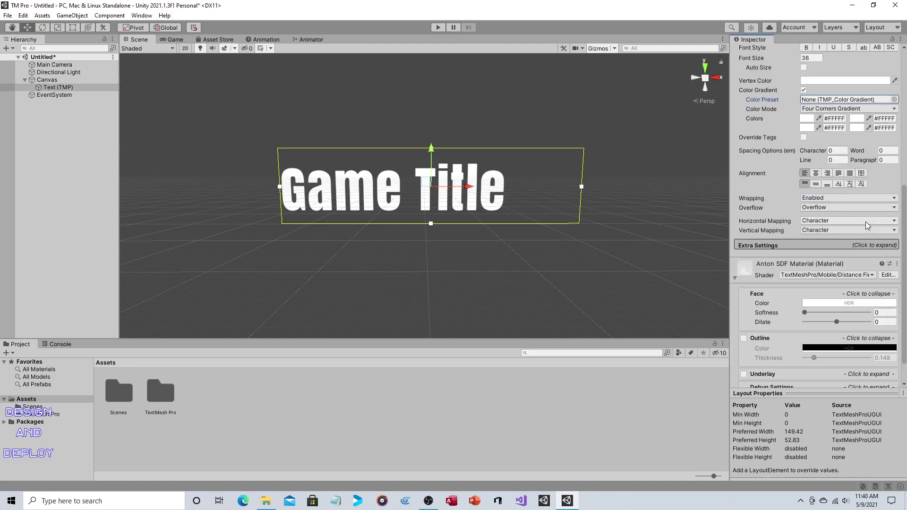
click(816, 173)
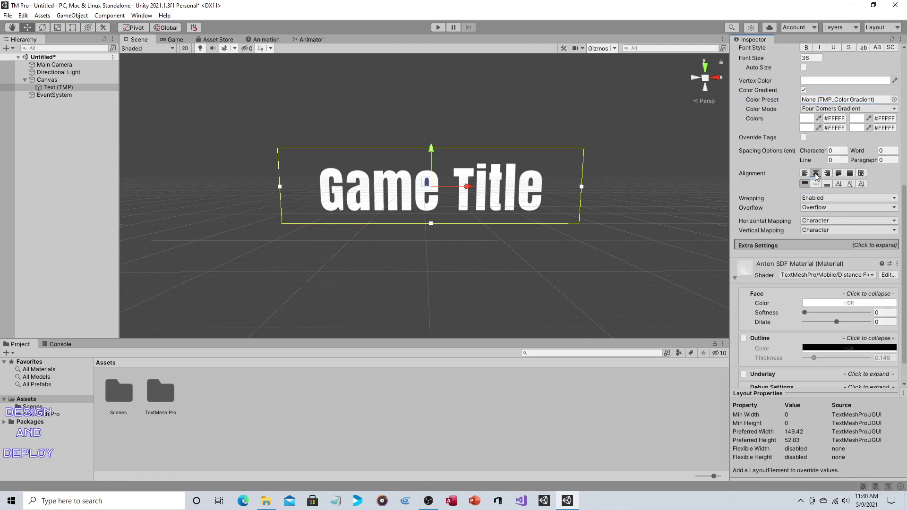
click(816, 184)
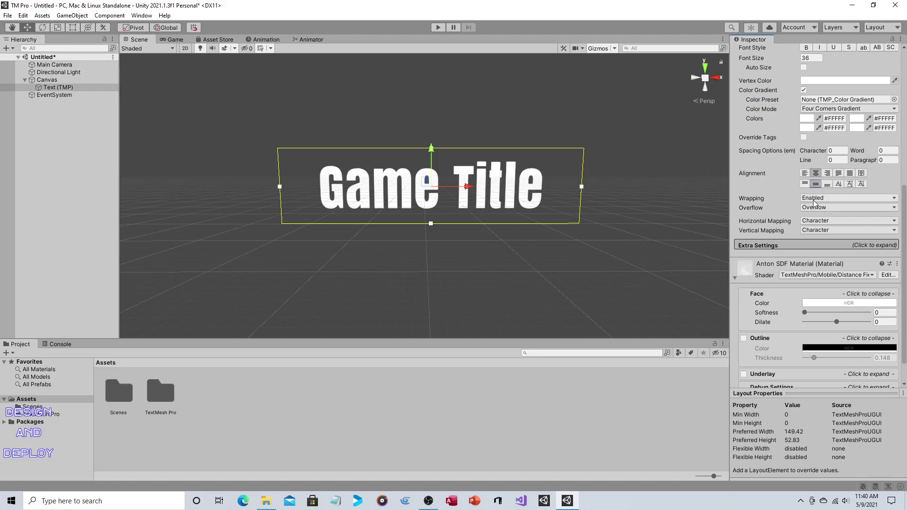
Try disabling text wrapping on the title and enable it again
click(815, 202)
click(822, 219)
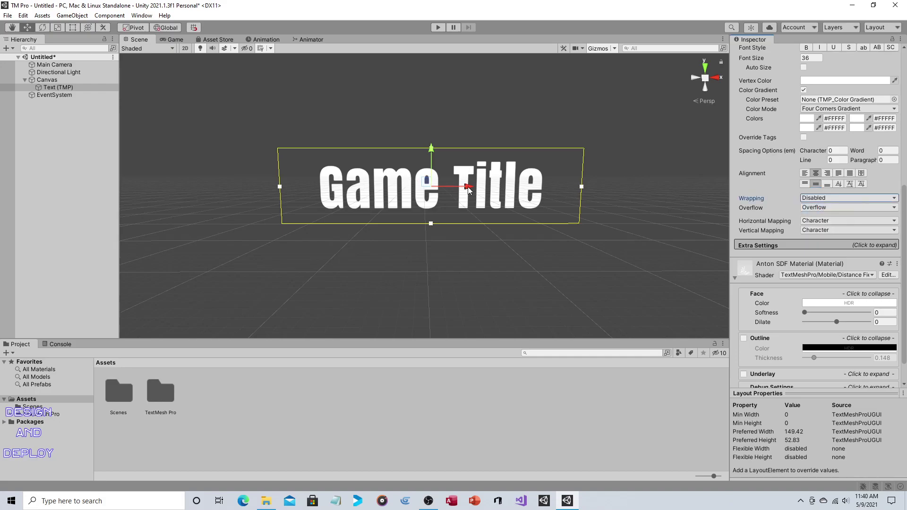
click(816, 198)
click(826, 219)
Expand the title's Extra Settings and examine its margins, Rect Transform width and the remaining text and material options
scroll(804, 222, down, 2)
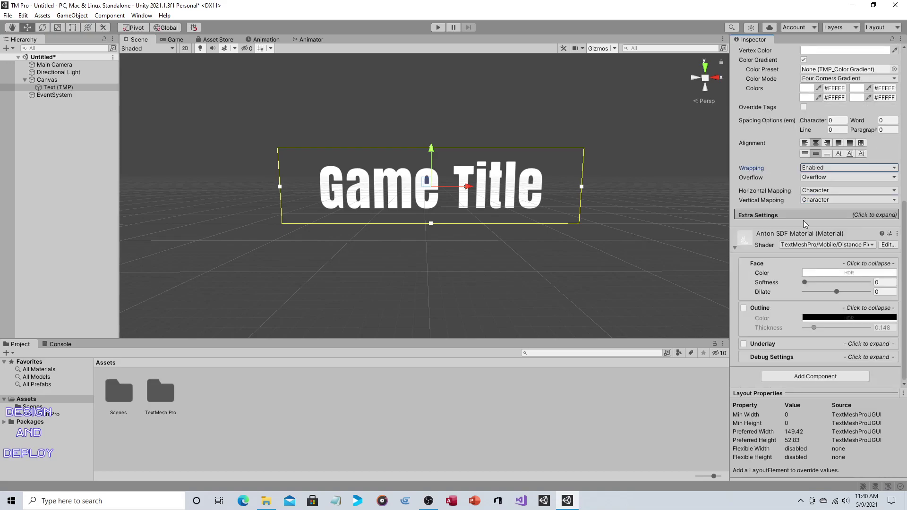
drag(805, 222, 768, 235)
click(867, 213)
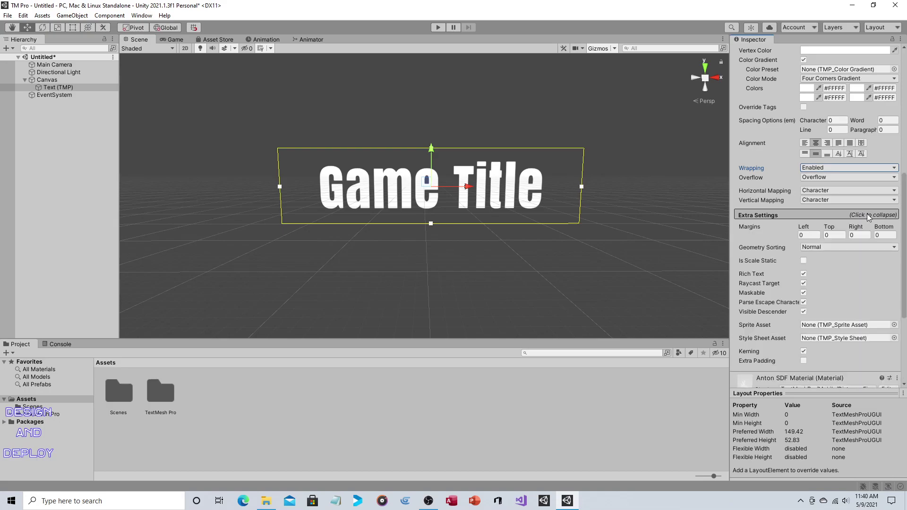
click(853, 235)
scroll(820, 248, up, 10)
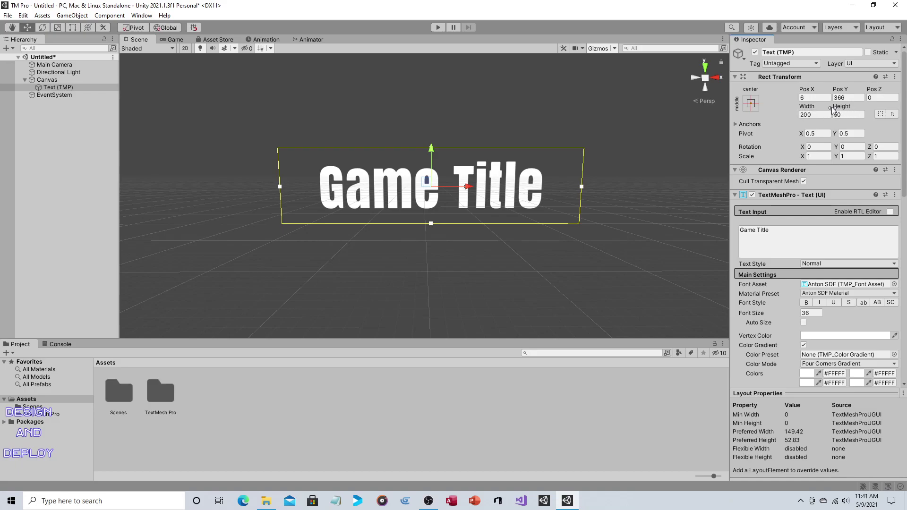
click(808, 116)
key(Return)
scroll(859, 257, down, 3)
scroll(860, 255, down, 6)
scroll(808, 243, down, 3)
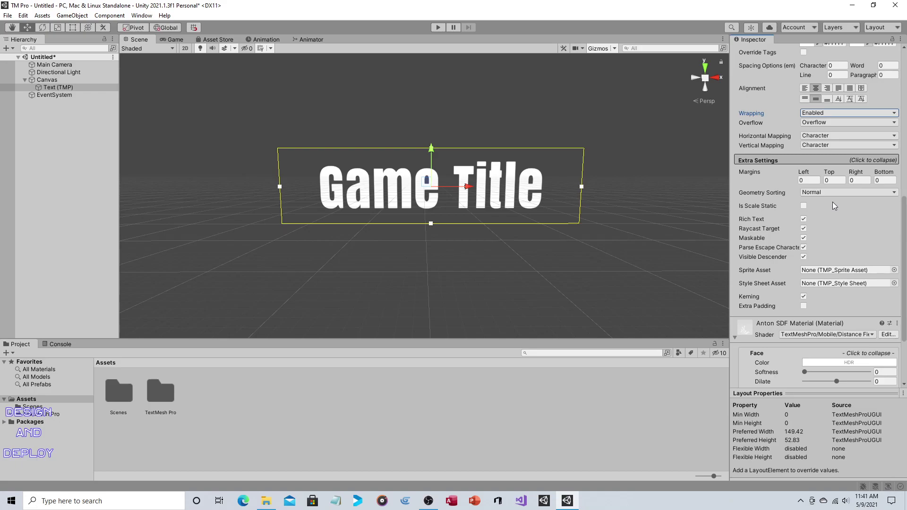
scroll(834, 206, down, 3)
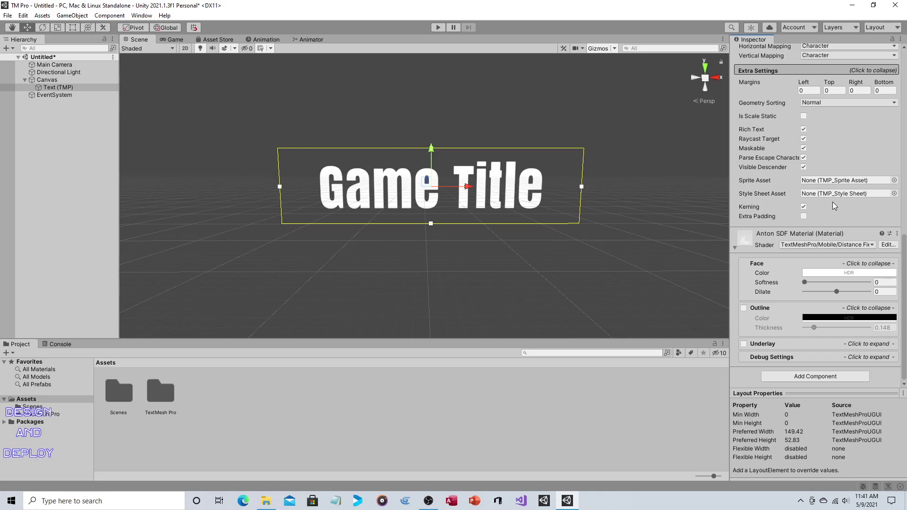
click(72, 16)
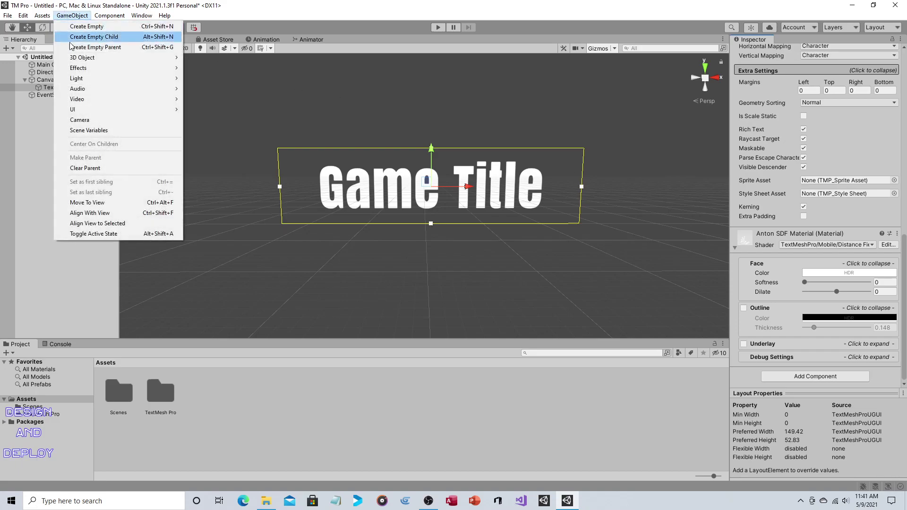
mouse_move(76, 57)
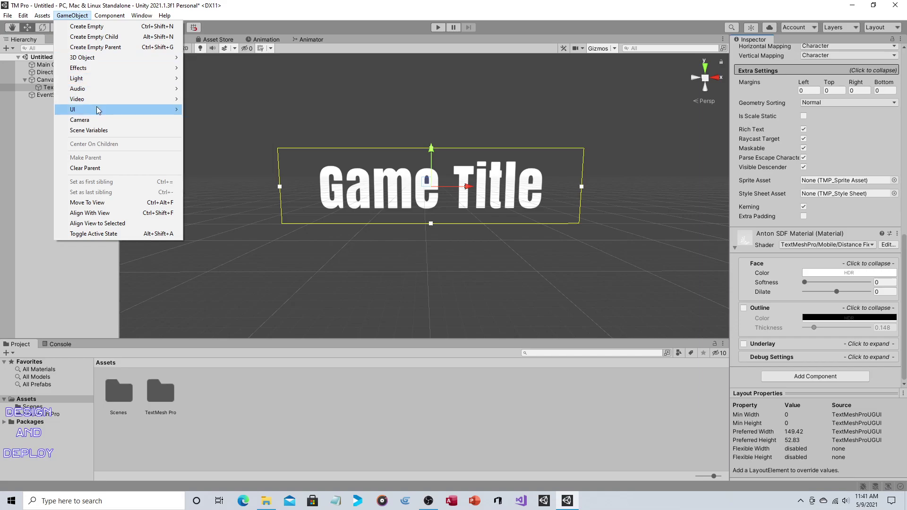
mouse_move(132, 114)
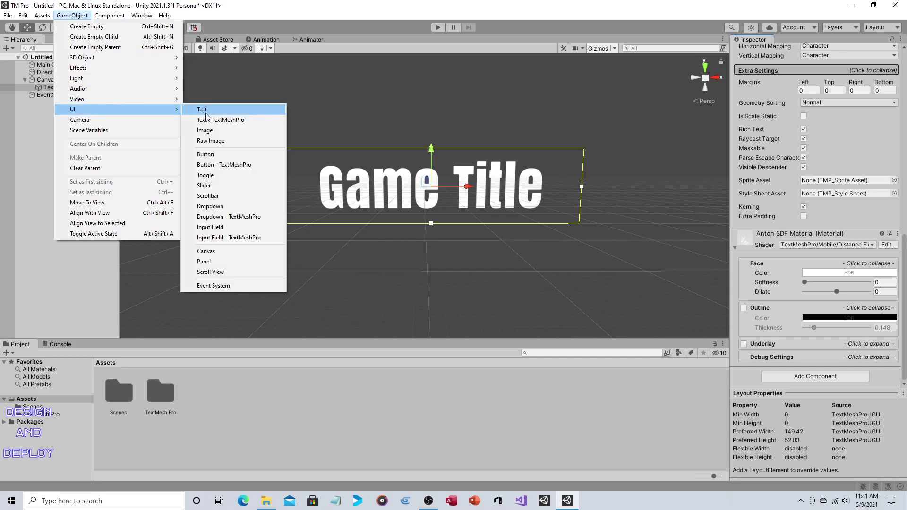
click(669, 10)
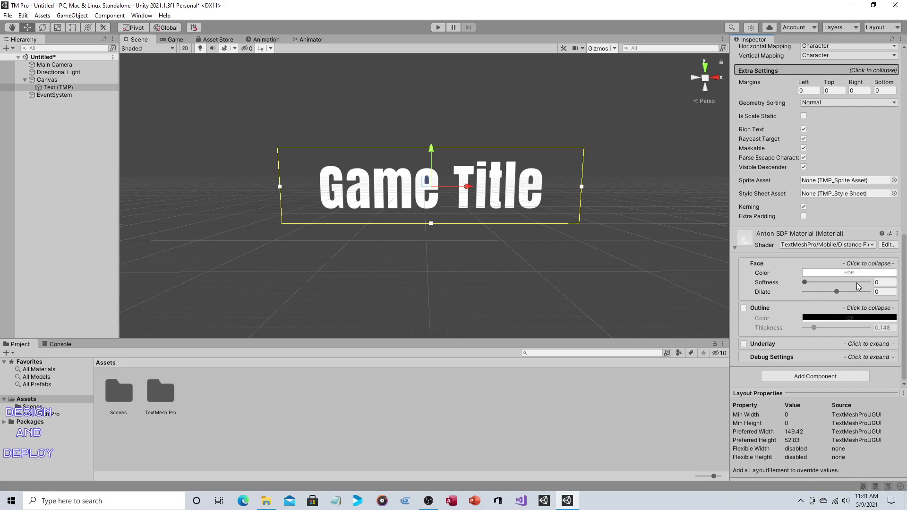
Try a magenta face color on the title's material and cancel the color change
click(839, 273)
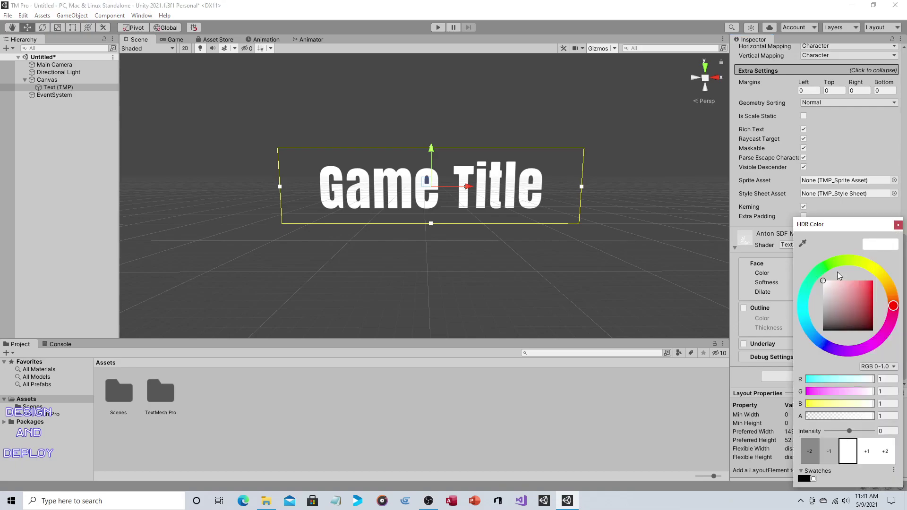
click(879, 340)
drag(849, 301, 878, 288)
key(Escape)
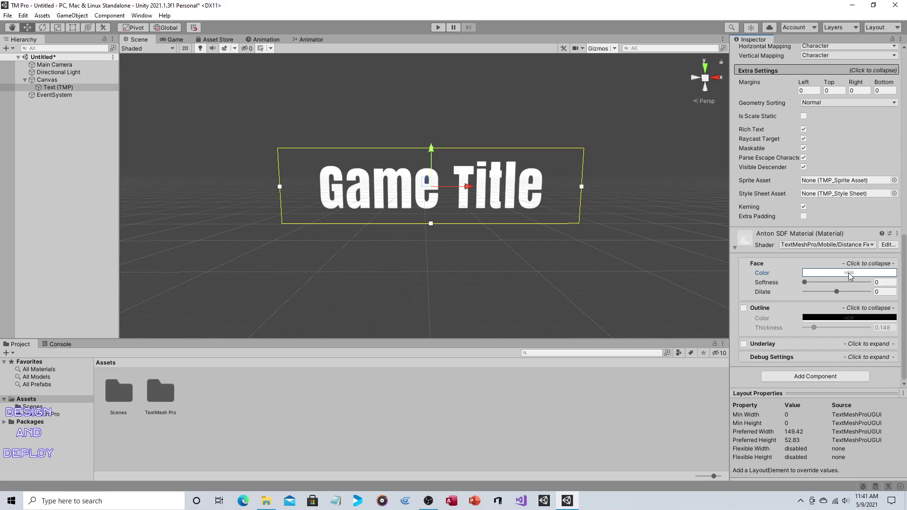
Try a face Softness of 1 and a face Dilate of -1 on the title's material, and return both to 0
drag(806, 283, 868, 282)
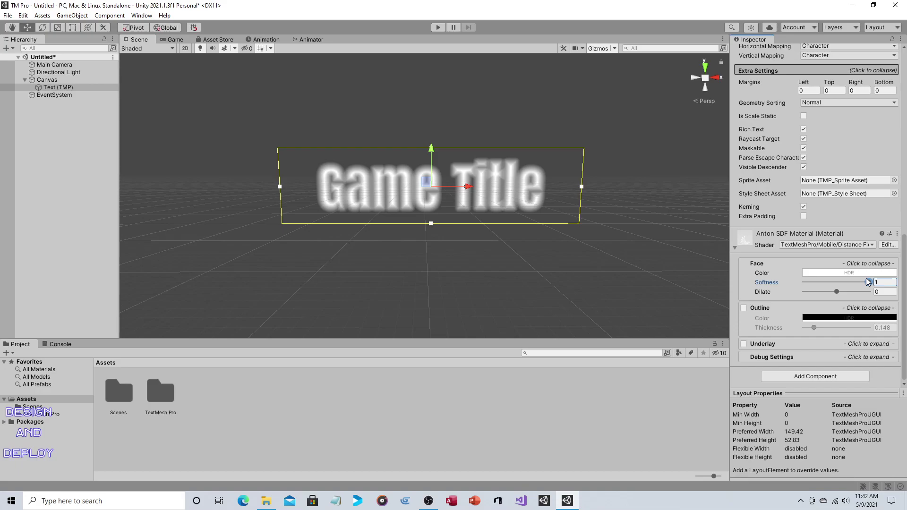
drag(869, 282, 768, 286)
drag(840, 292, 740, 296)
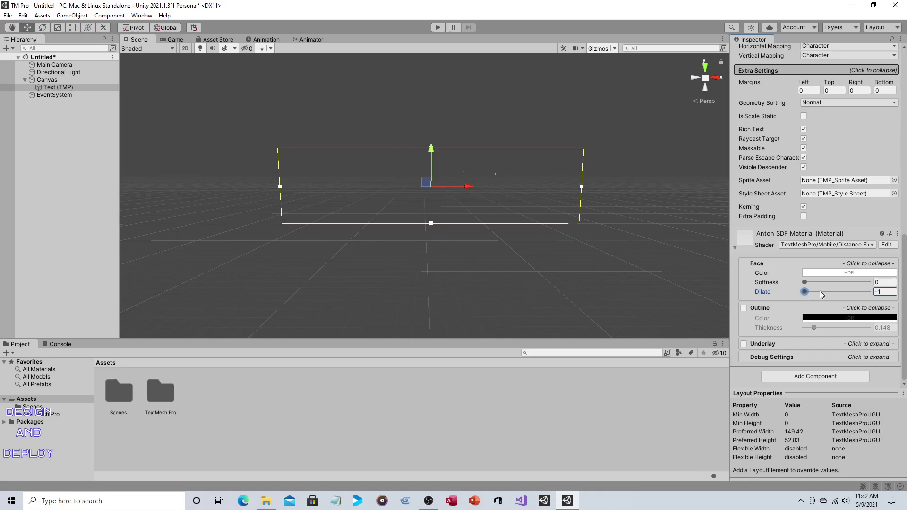
drag(805, 291, 835, 293)
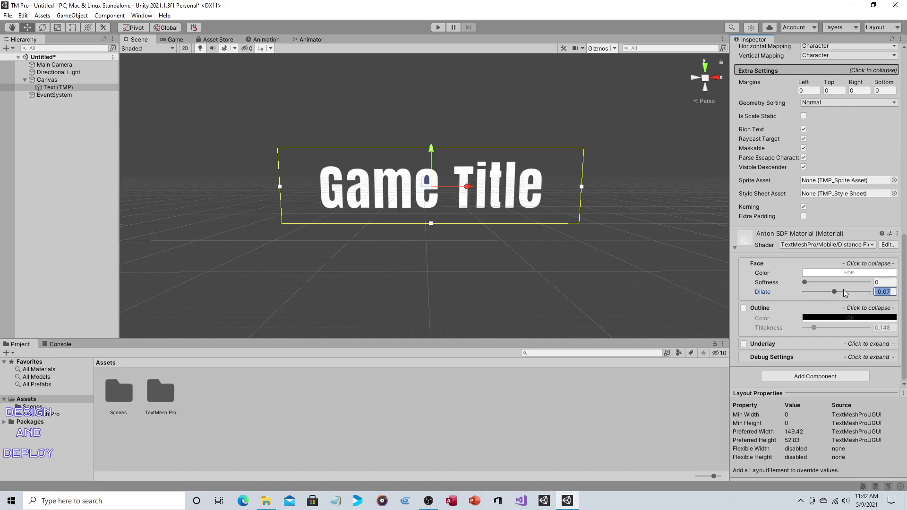
text(0)
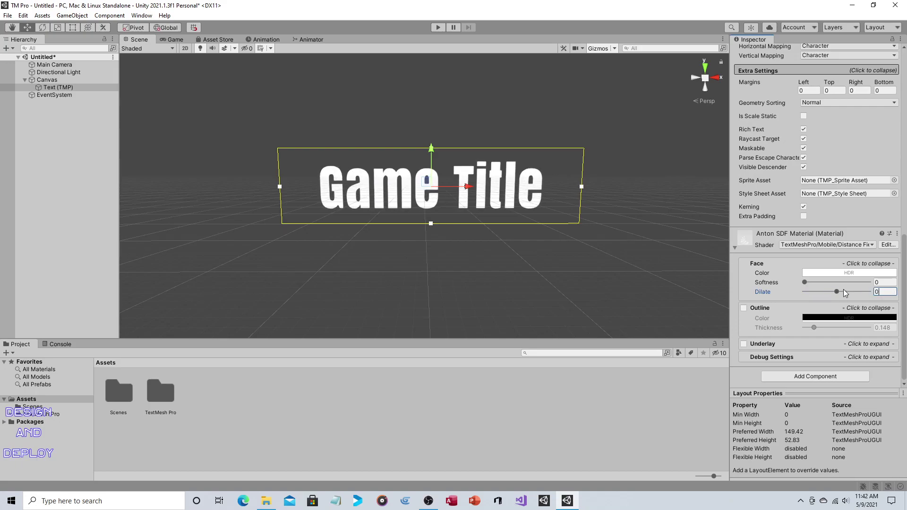
Enable Outline on the title's material, try a magenta outline color and cancel the color change
click(744, 308)
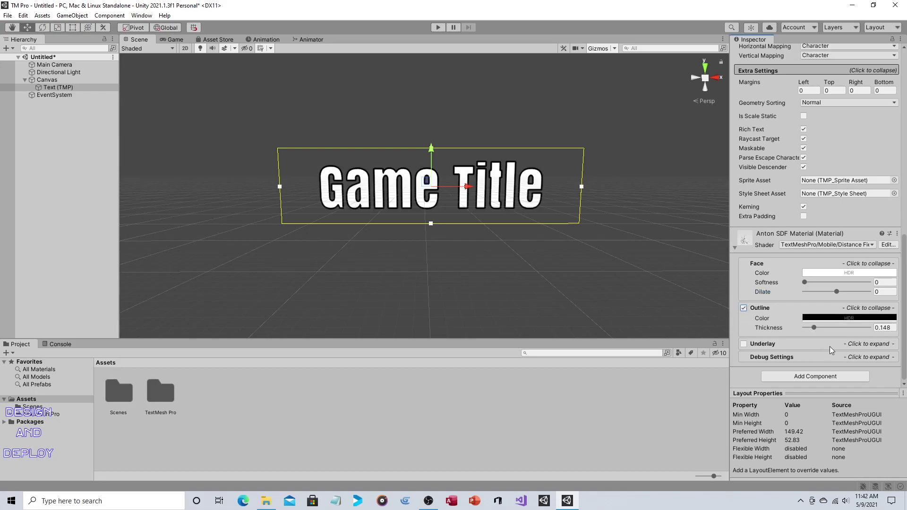
click(850, 319)
click(878, 339)
click(872, 293)
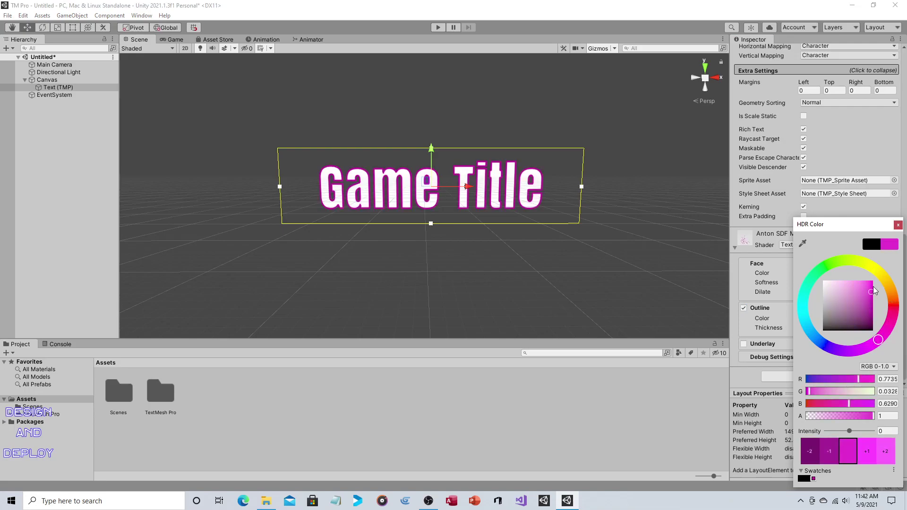
key(Escape)
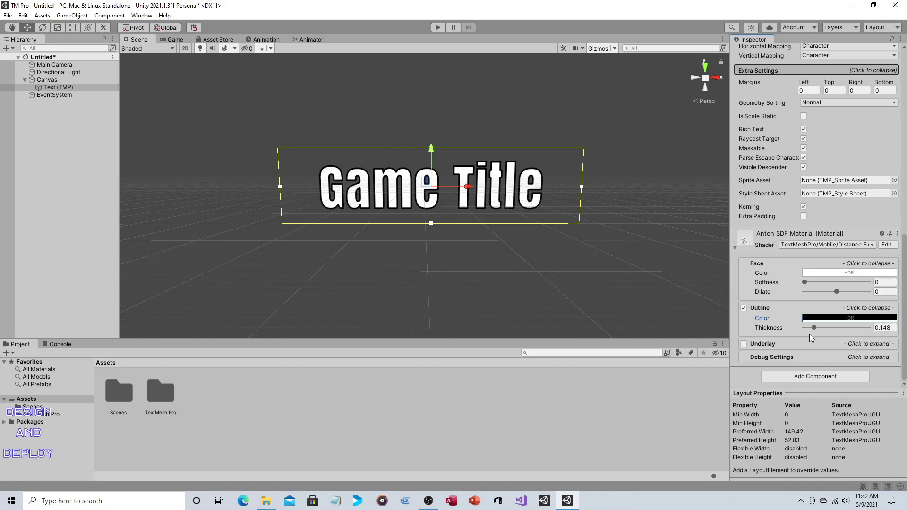
Try outline thickness values of 0.183 and 1 on the title, and bring the thickness down to 0
mouse_move(813, 329)
mouse_down()
mouse_move(858, 329)
mouse_move(805, 334)
mouse_move(836, 334)
mouse_move(816, 334)
mouse_up()
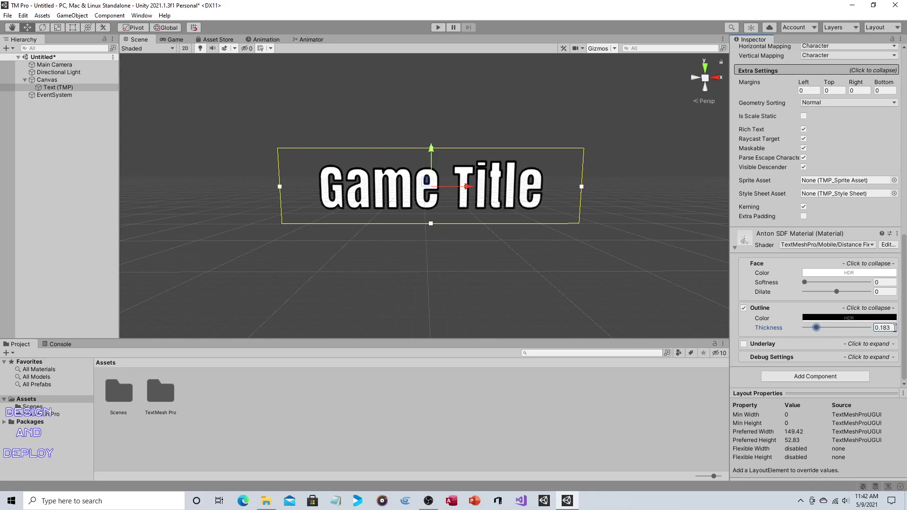
text(0)
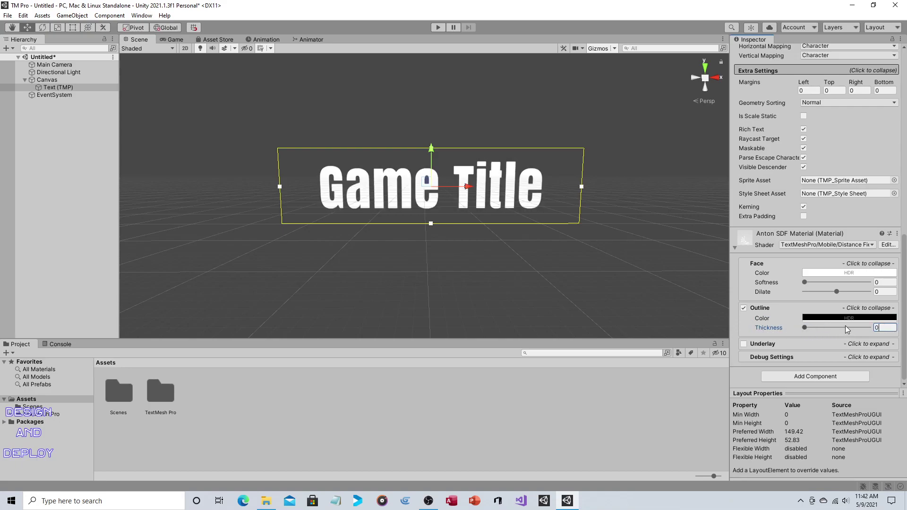
key(BackSpace)
text(1)
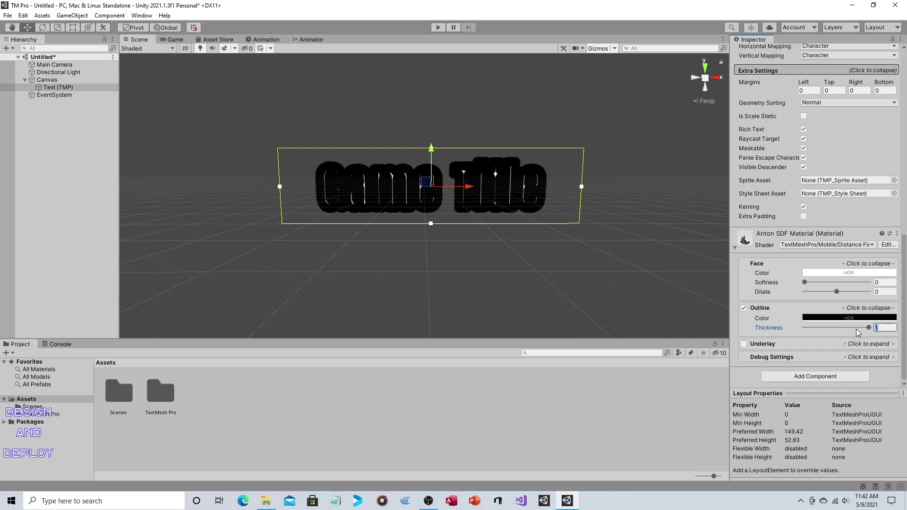
key(BackSpace)
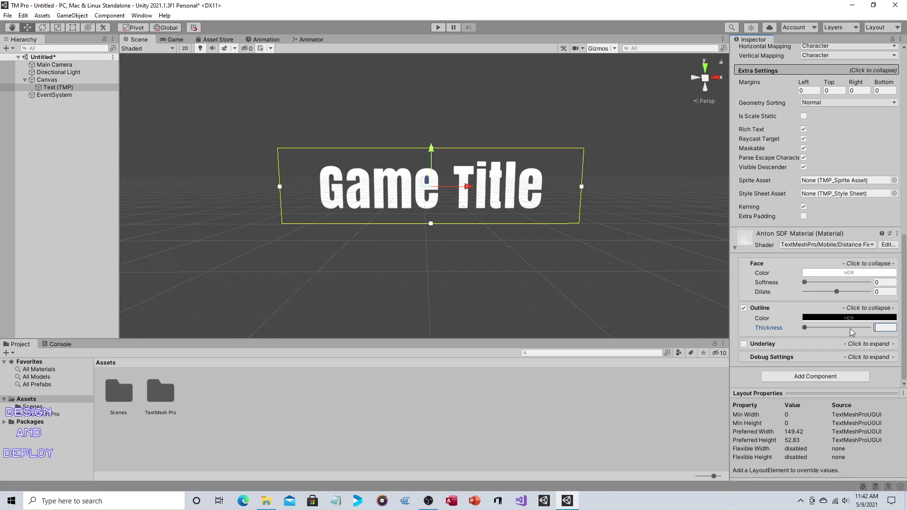
Enable Underlay on the title's material with the type kept at Normal, and disable Outline
click(744, 344)
click(744, 308)
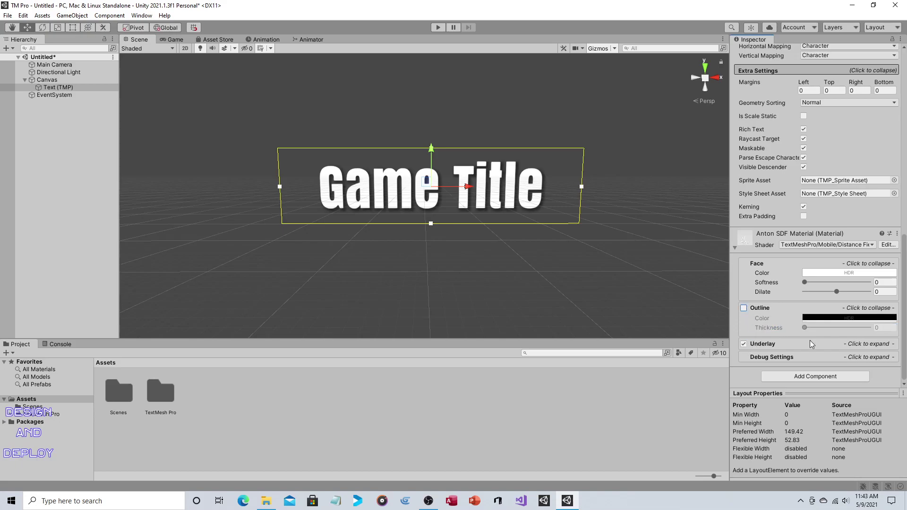
click(811, 344)
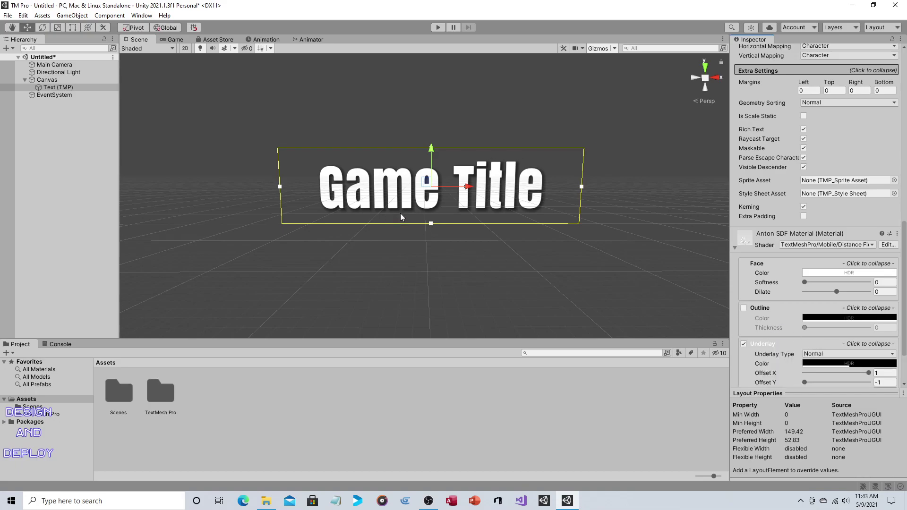
scroll(400, 215, up, 6)
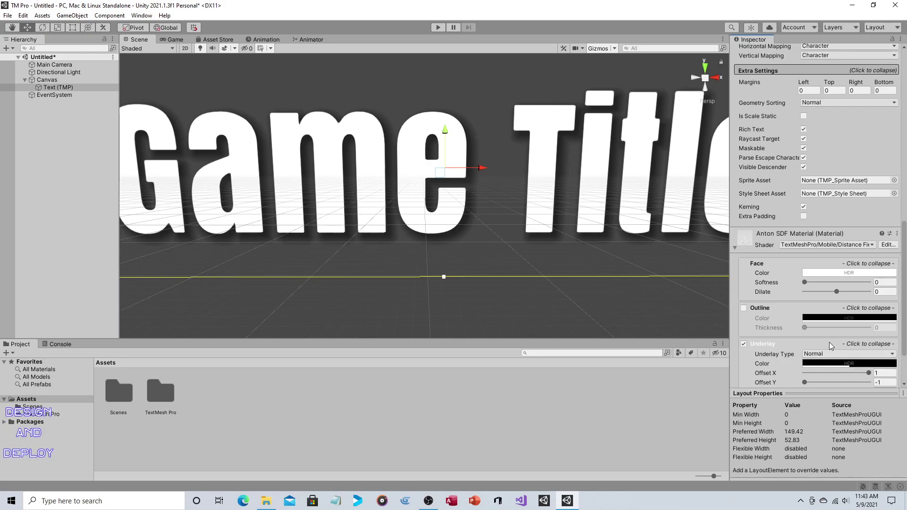
click(889, 354)
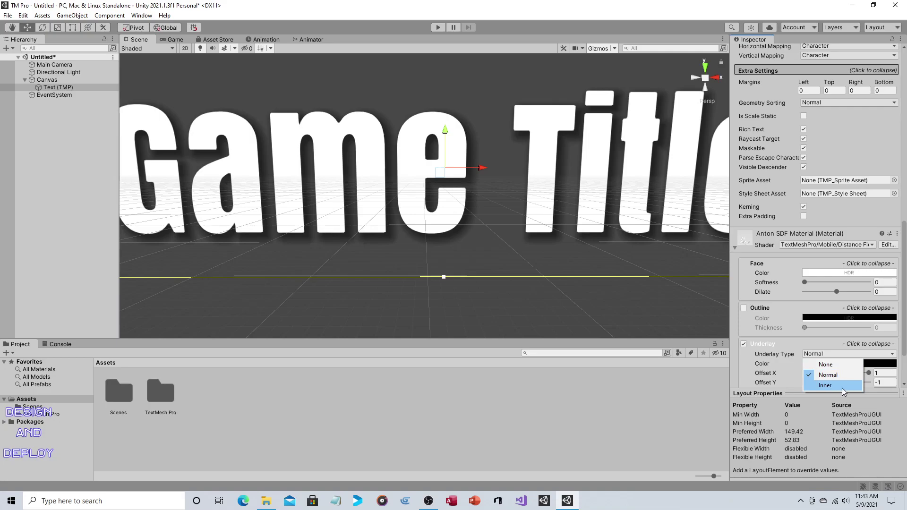
click(844, 374)
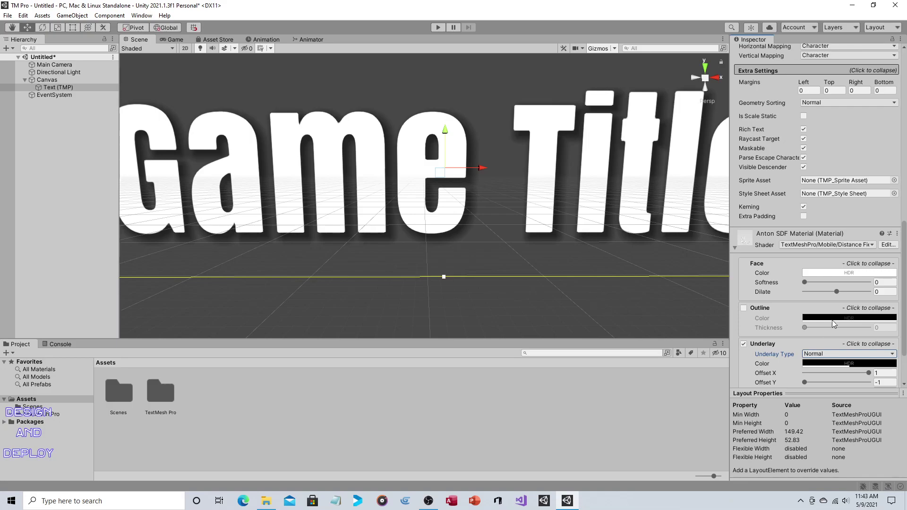
Try a dark magenta underlay color on the title and cancel the color change
click(828, 365)
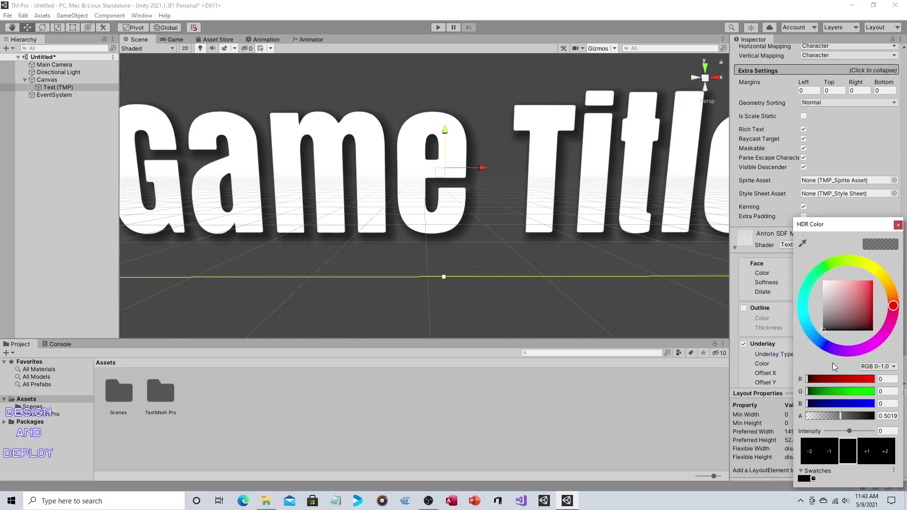
click(877, 343)
drag(857, 315, 888, 324)
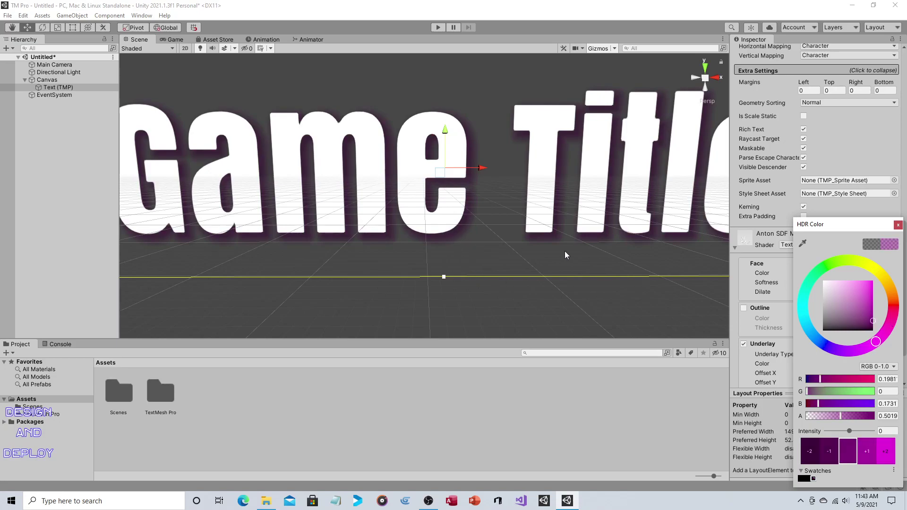
key(Escape)
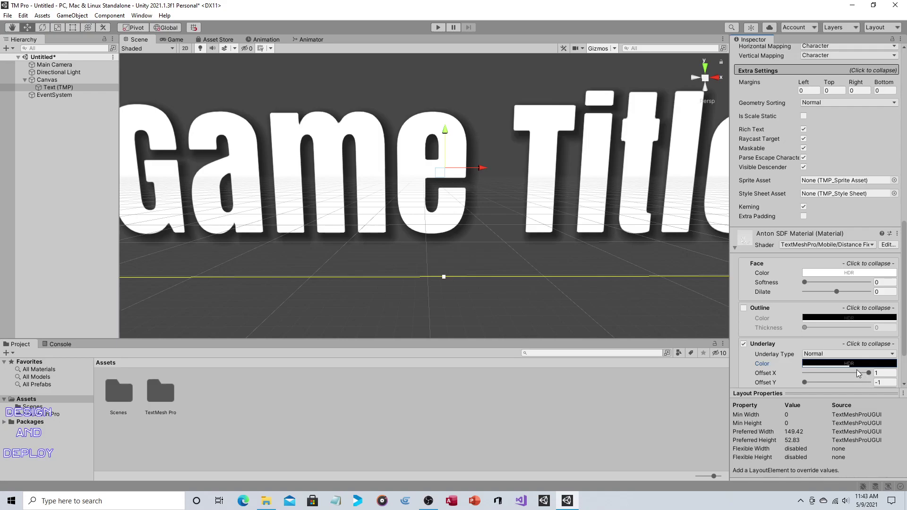
Try an underlay Offset X of -1 and an Offset Y of 1, returning them to 1 and -1 respectively
drag(869, 375, 805, 374)
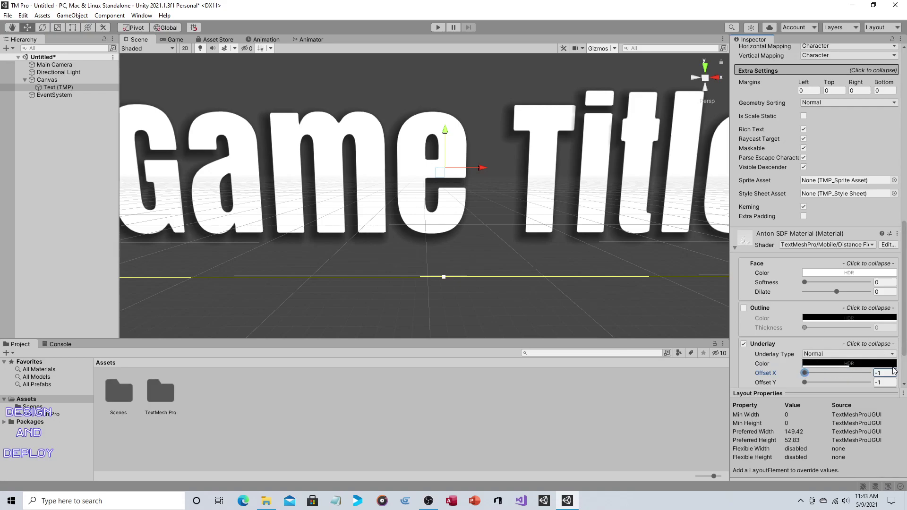
key(ctrl+z)
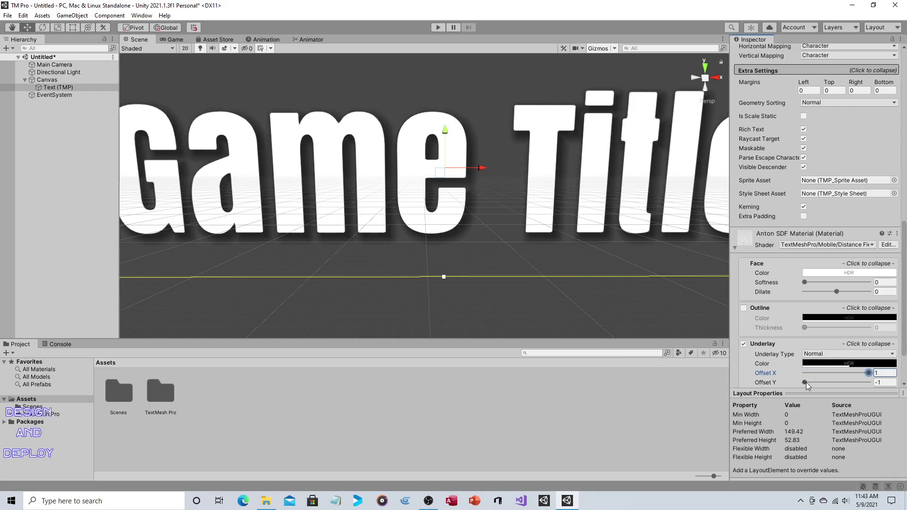
drag(806, 386, 893, 386)
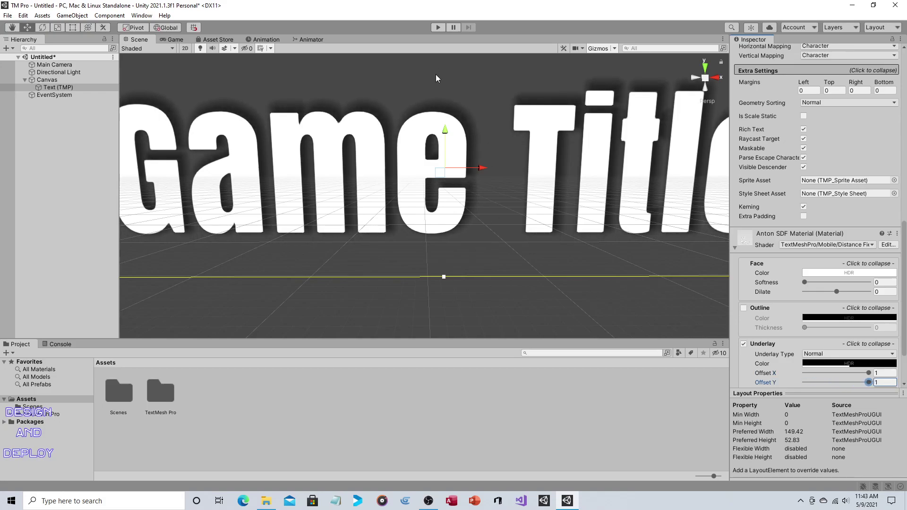
scroll(546, 163, down, 3)
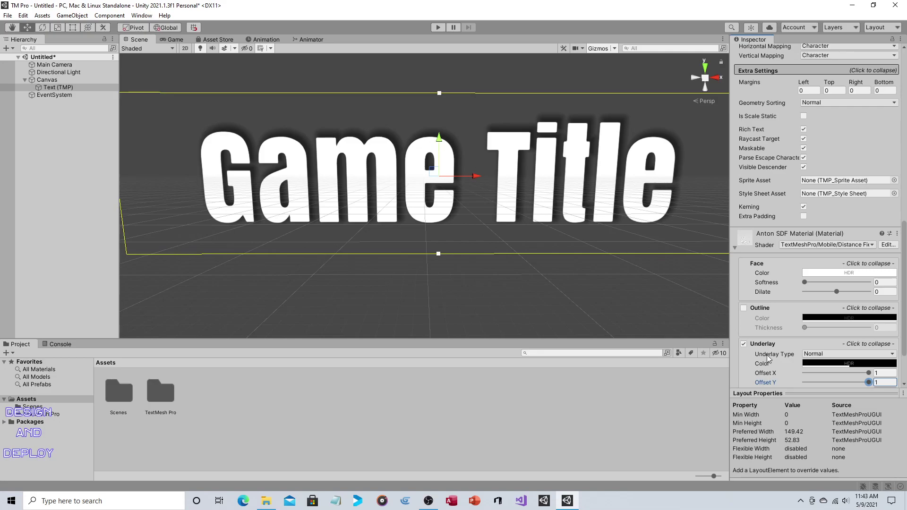
scroll(820, 362, down, 3)
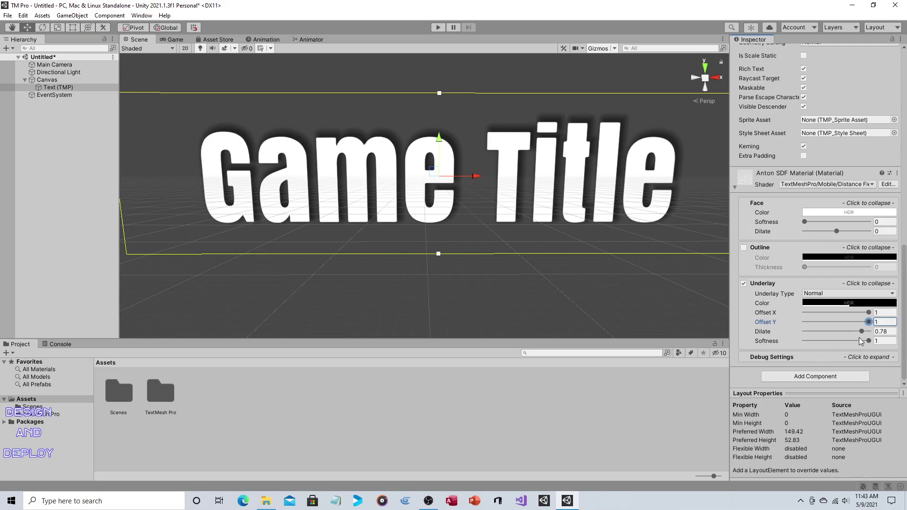
scroll(425, 189, up, 3)
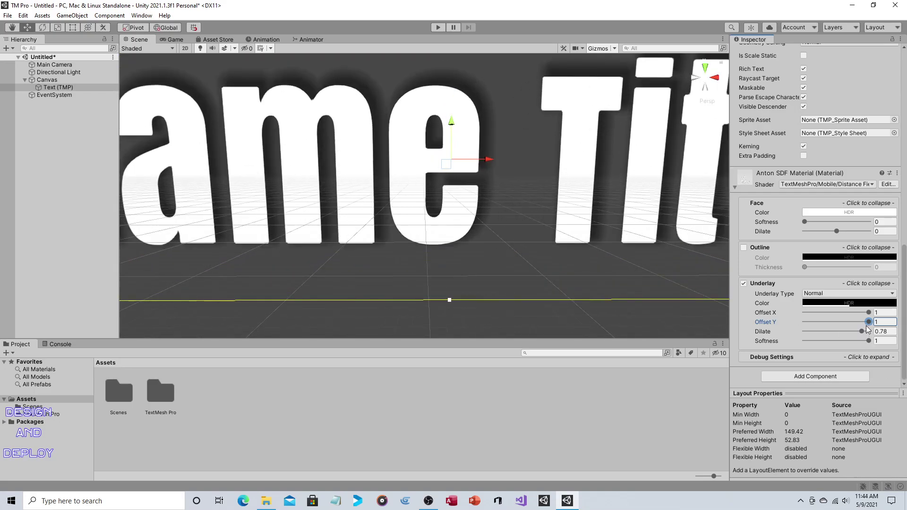
drag(869, 321, 746, 321)
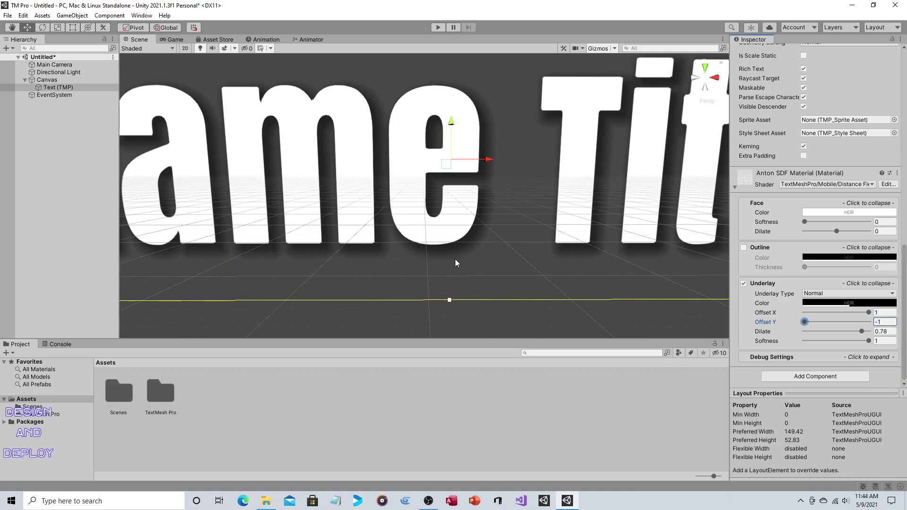
Set the title's underlay Softness to about 0.271 and its Dilate to 1 for a sharper drop shadow
drag(870, 341, 901, 331)
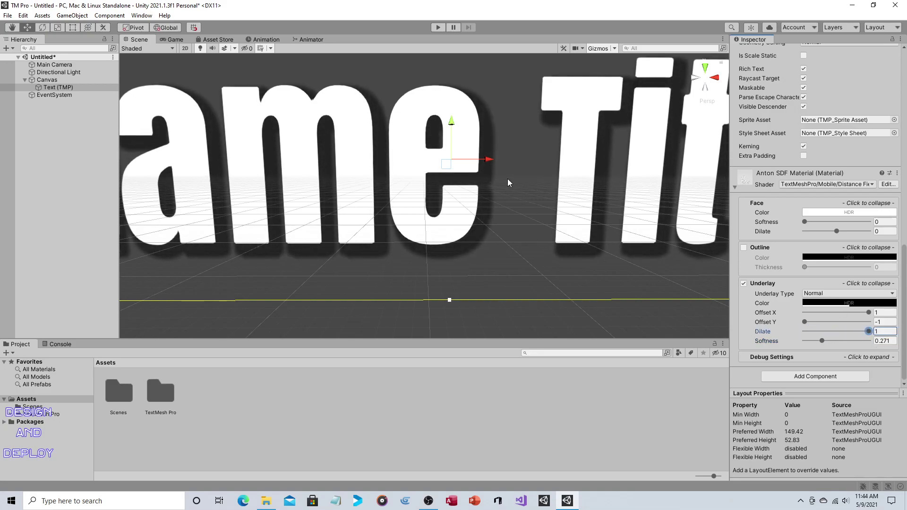
scroll(790, 249, up, 15)
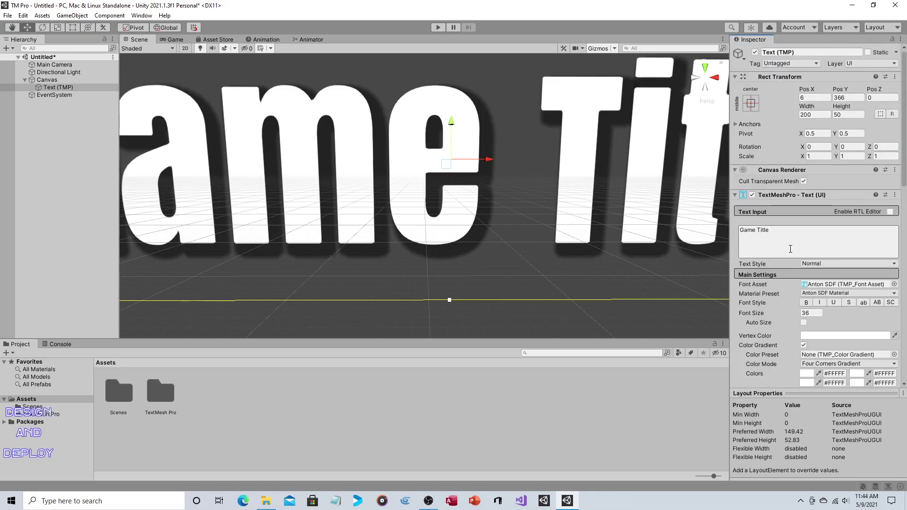
scroll(592, 222, down, 8)
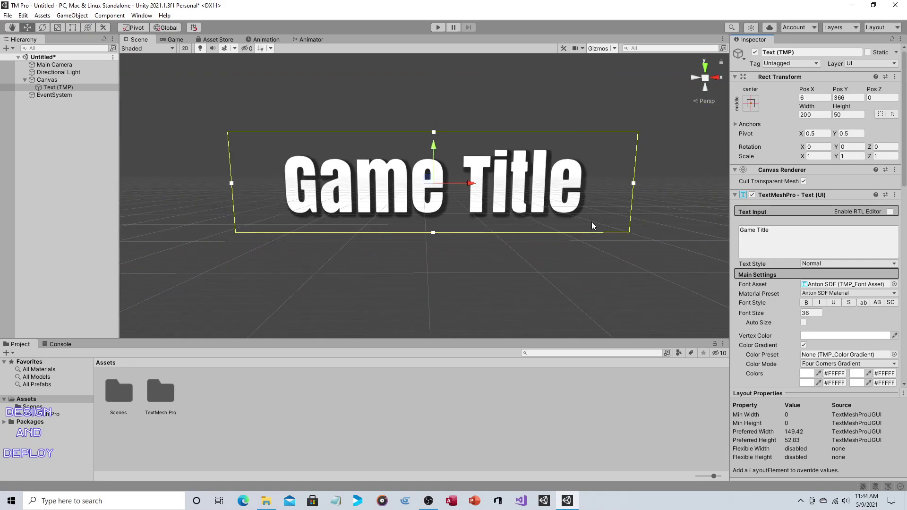
Open the 05 - Style Tags example scene from TextMesh Pro's Examples & Extras, discarding the changes to the untitled scene
scroll(585, 220, up, 2)
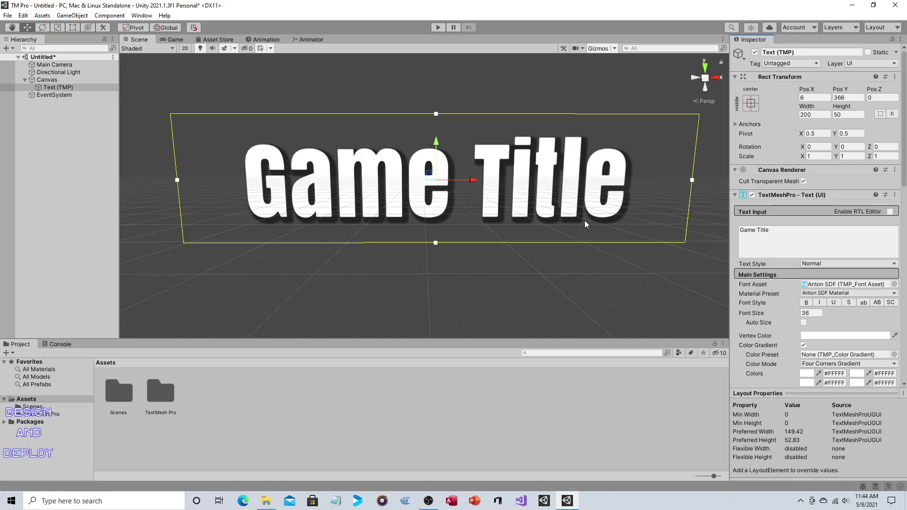
double_click(163, 395)
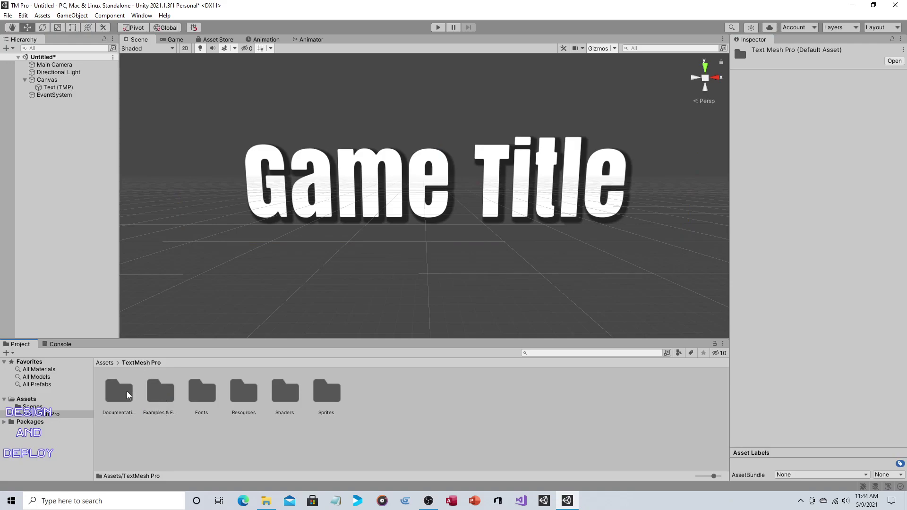
double_click(172, 395)
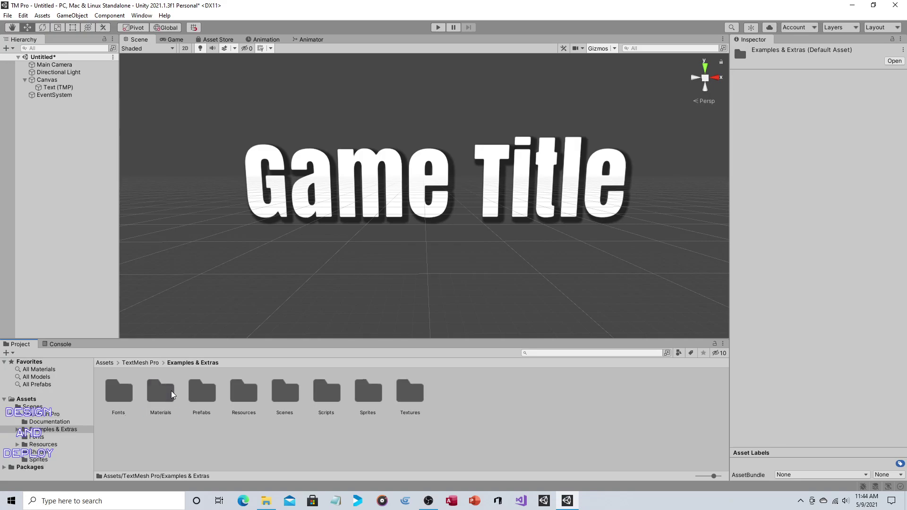
double_click(284, 391)
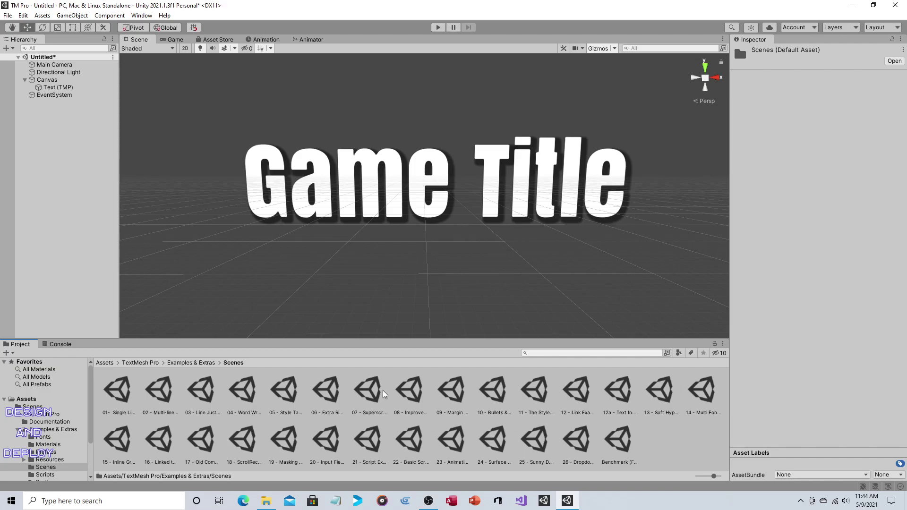
double_click(285, 390)
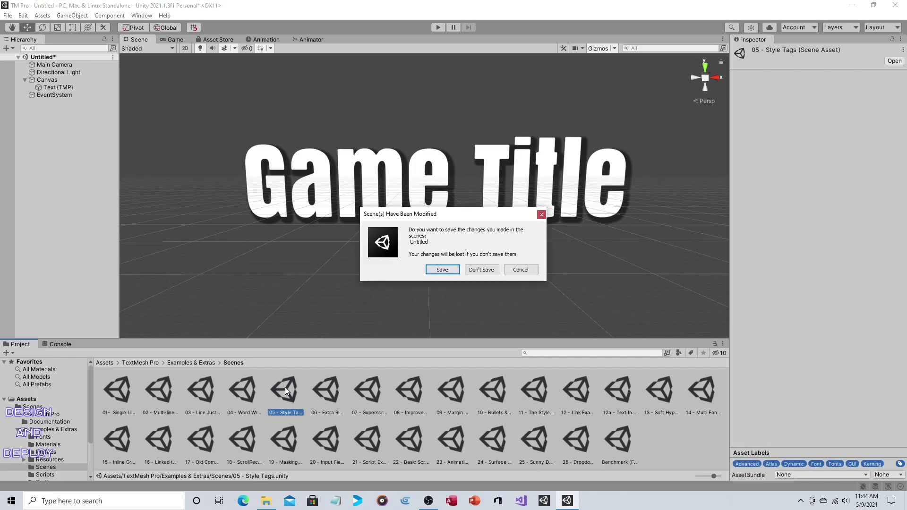
click(481, 270)
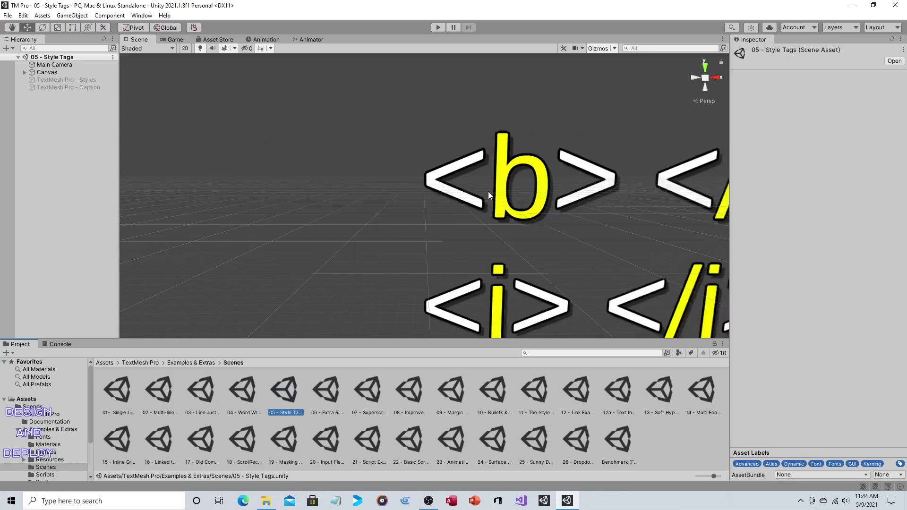
Bring the whole style tags canvas into view and select its TextMeshPro - Styles text object
scroll(489, 191, down, 5)
scroll(481, 193, down, 4)
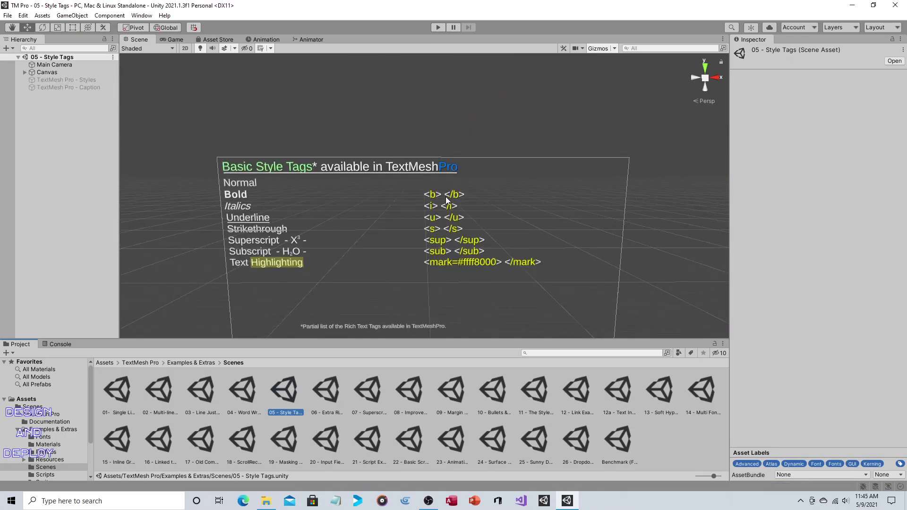
middle_drag(446, 197, 485, 133)
alt+drag(485, 132, 443, 195)
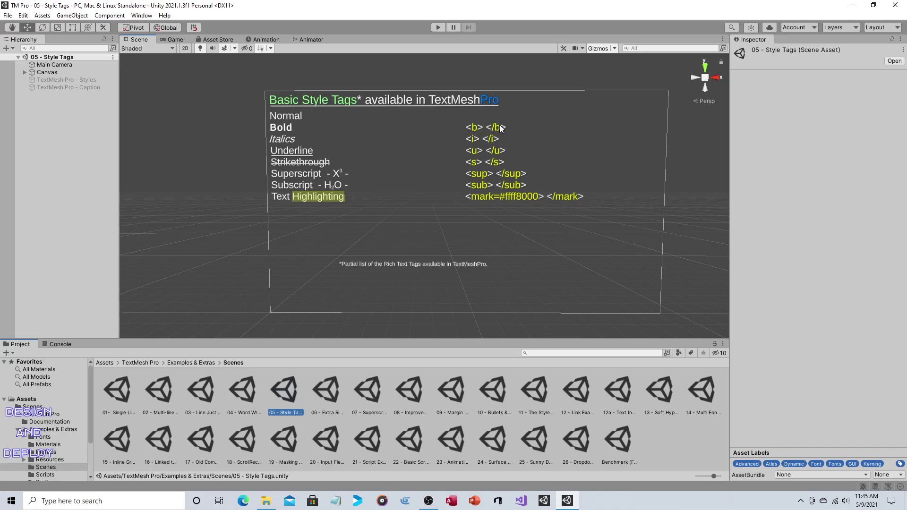
click(24, 72)
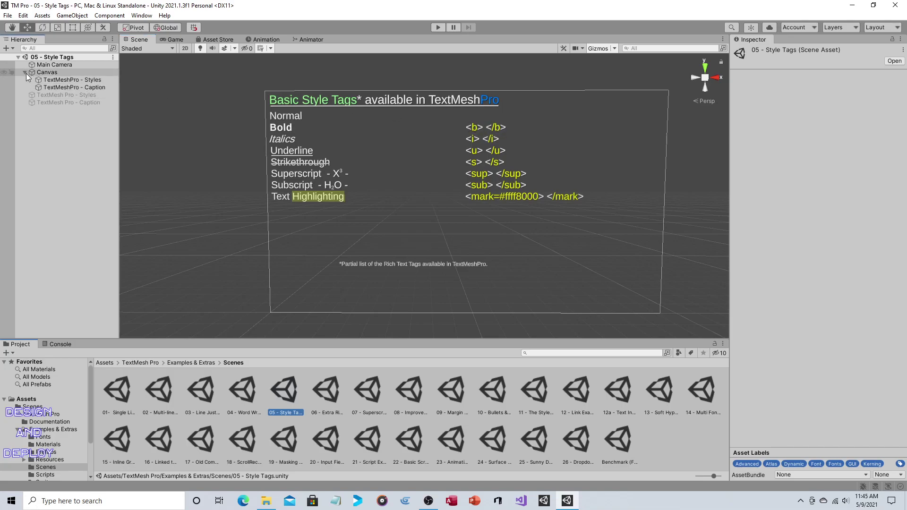
click(61, 80)
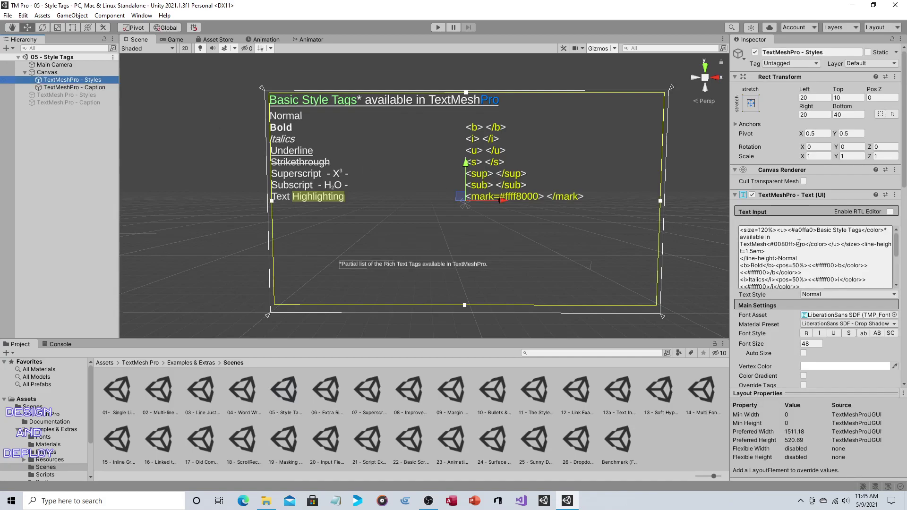
Examine the size, underline and color tags around the "Basic Style Tags" heading in the object's text input
drag(741, 231, 818, 234)
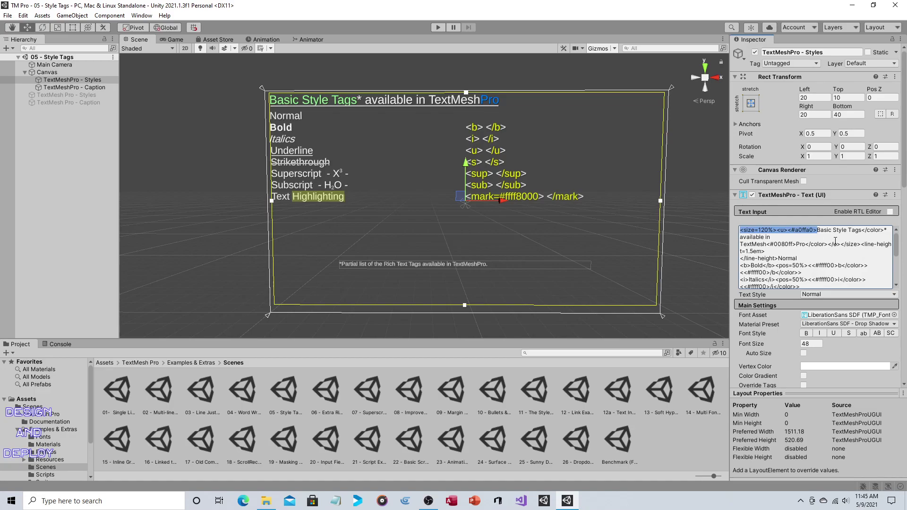
click(871, 239)
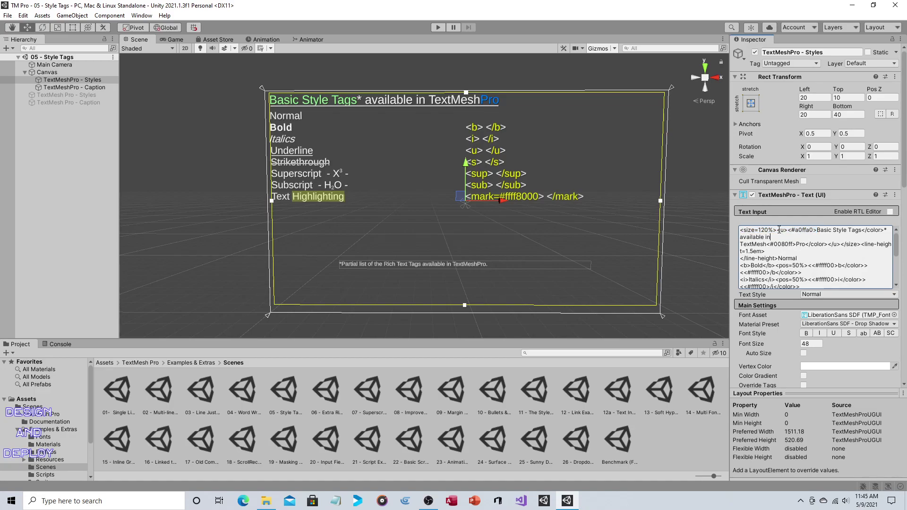
drag(777, 230, 786, 228)
drag(828, 245, 839, 242)
drag(788, 230, 828, 255)
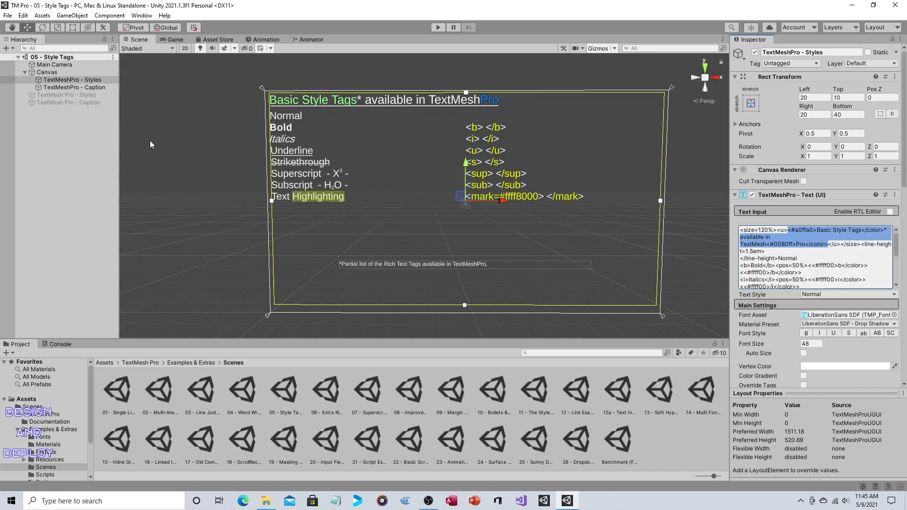
Examine the bold, italics, underline, strikethrough and superscript tags further down the text input, and deselect the object
scroll(804, 263, down, 1)
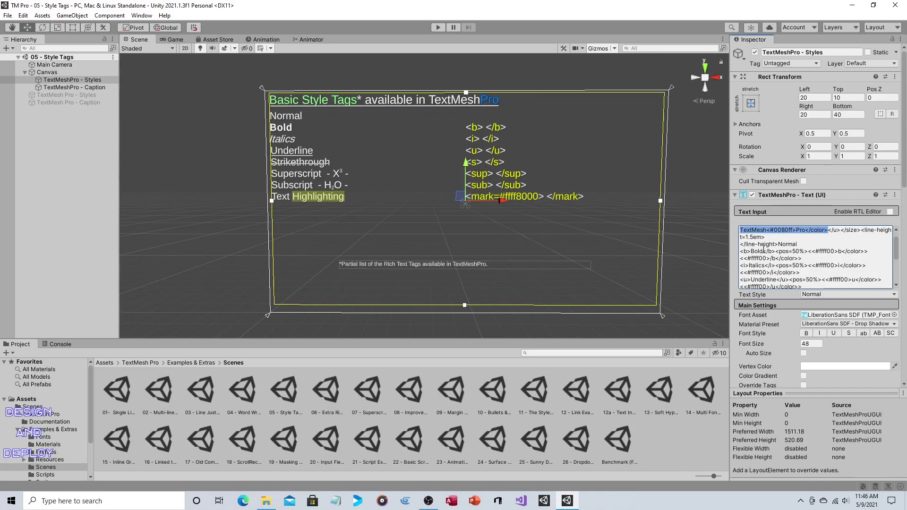
drag(740, 250, 776, 252)
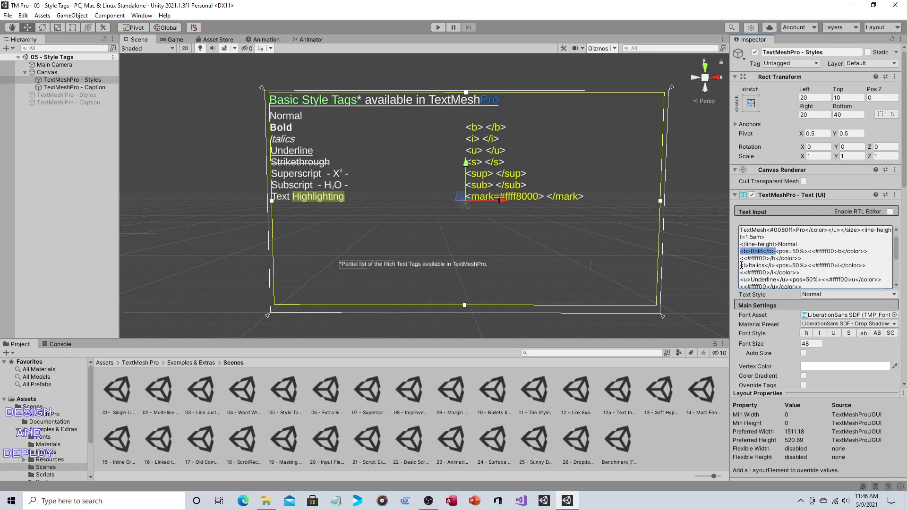
drag(741, 265, 774, 266)
click(825, 273)
click(897, 285)
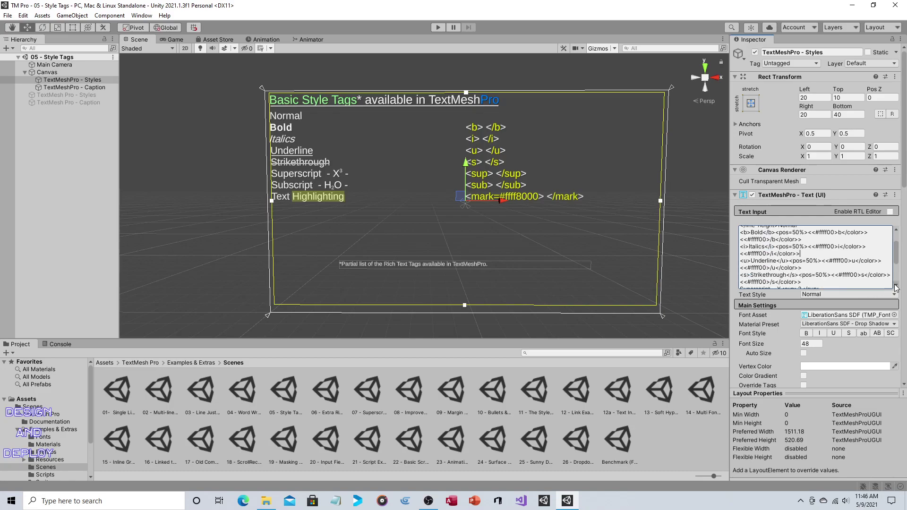
click(896, 286)
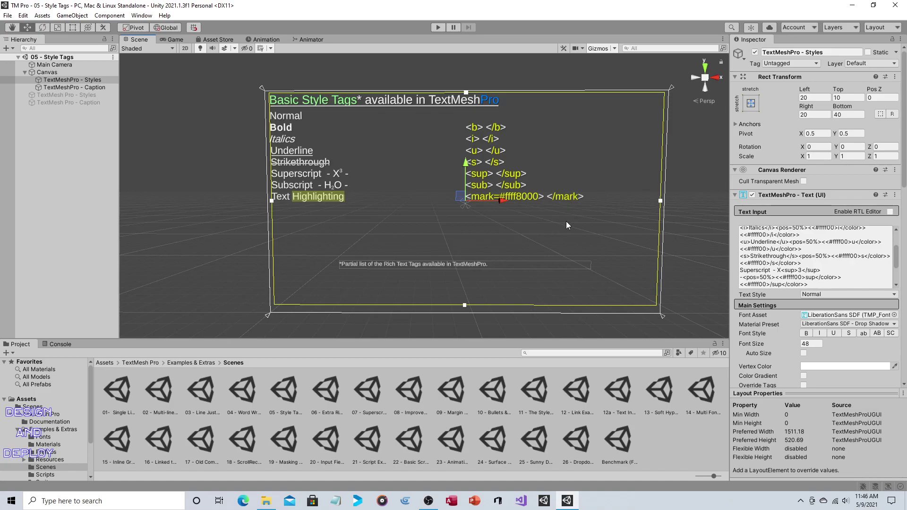
click(24, 126)
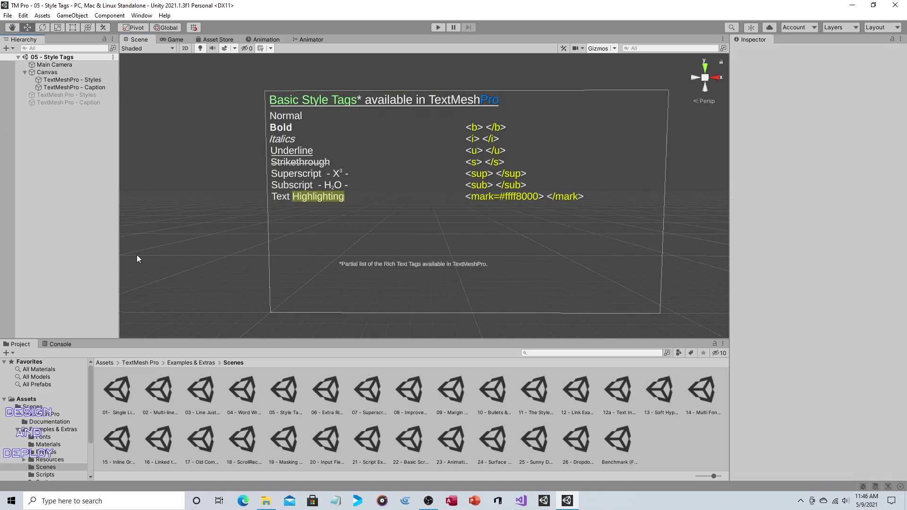
Open the 10 - Bullets & Numbered List Example scene, preview it in Play mode and stop playback
double_click(494, 388)
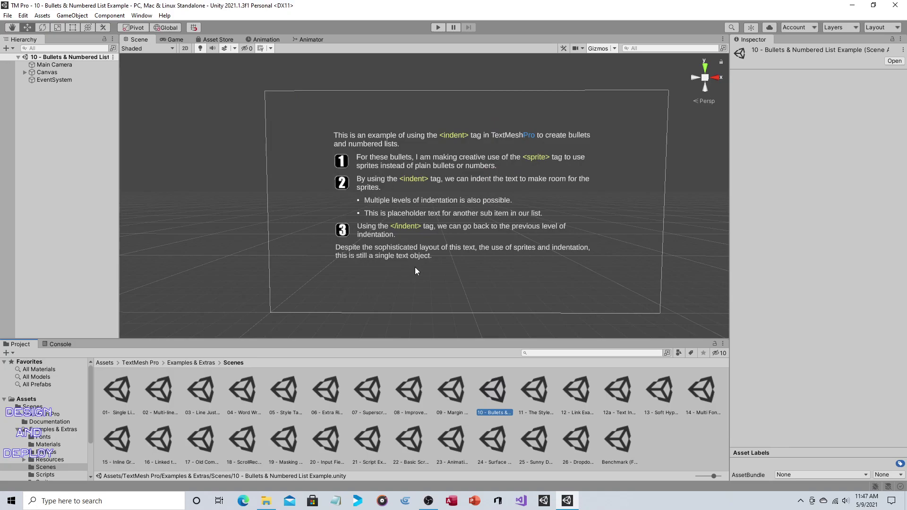
click(438, 28)
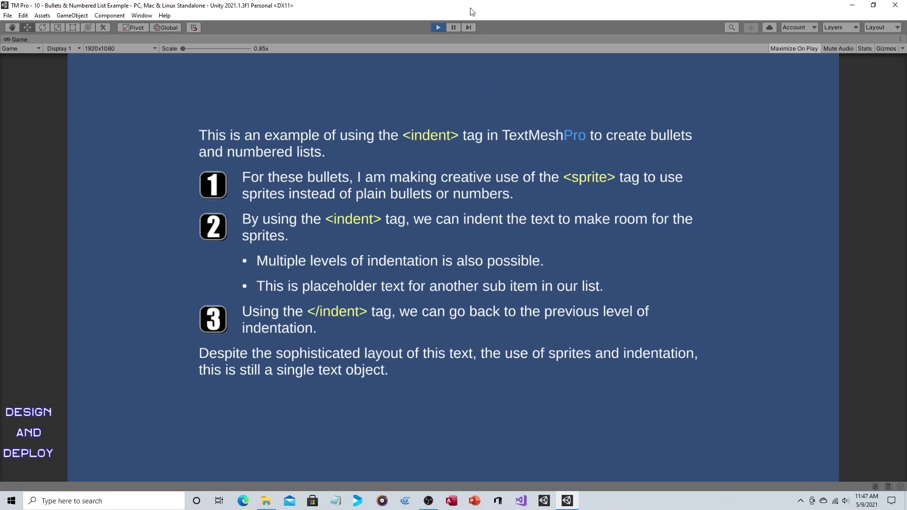
click(439, 27)
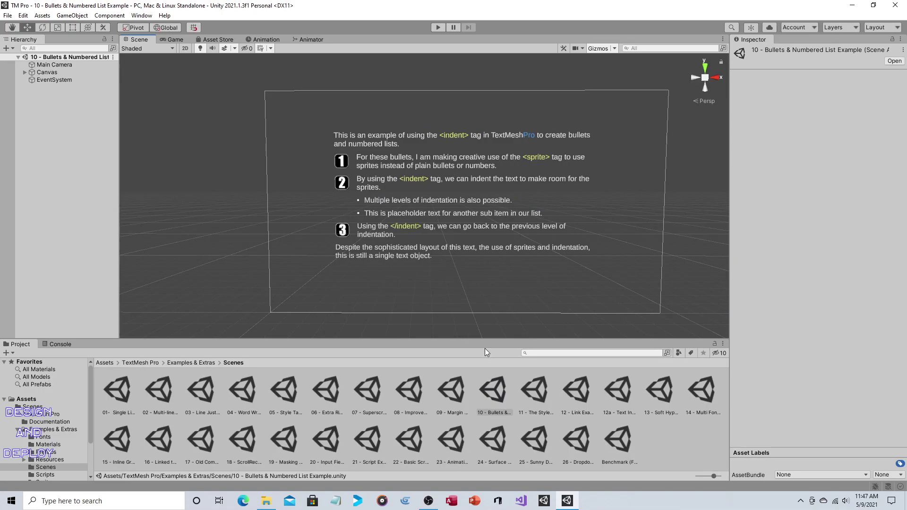
Open the 15 - Inline Graphics & Sprites scene, preview its text in Play mode and stop playback
double_click(117, 434)
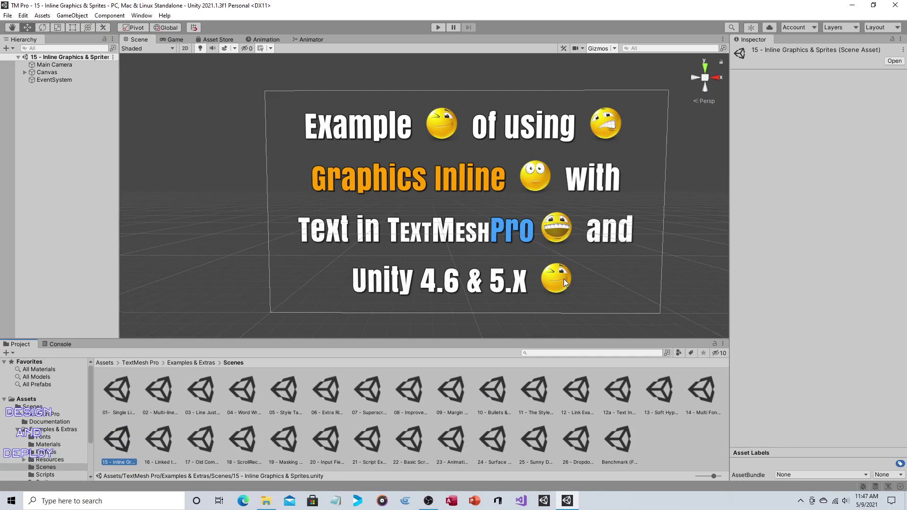
click(439, 27)
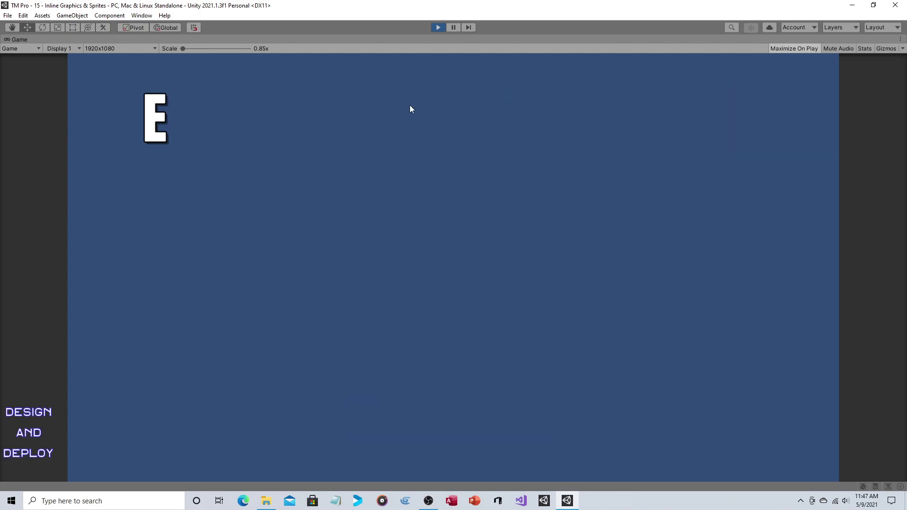
click(440, 28)
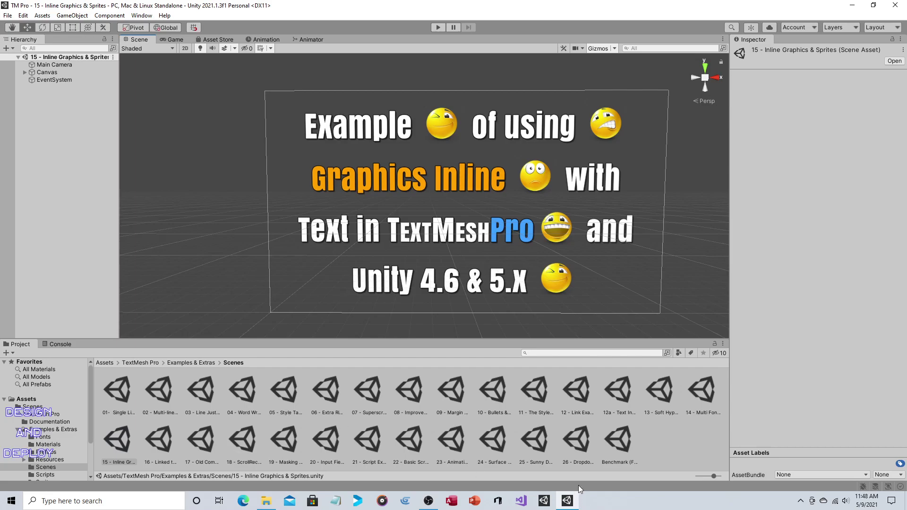
Open the 26 - Dropdown Placeholder Example scene and test it in Play mode with Option B in the first dropdown and the Done button
double_click(579, 442)
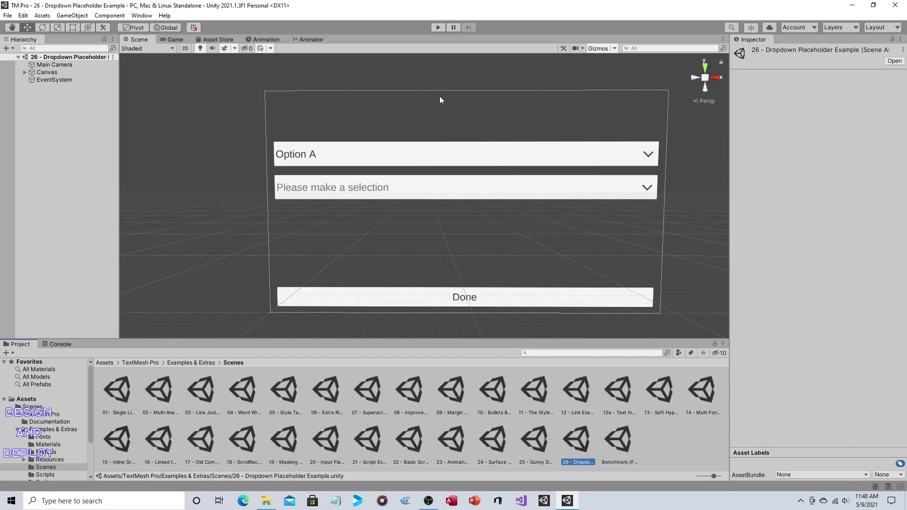
click(438, 27)
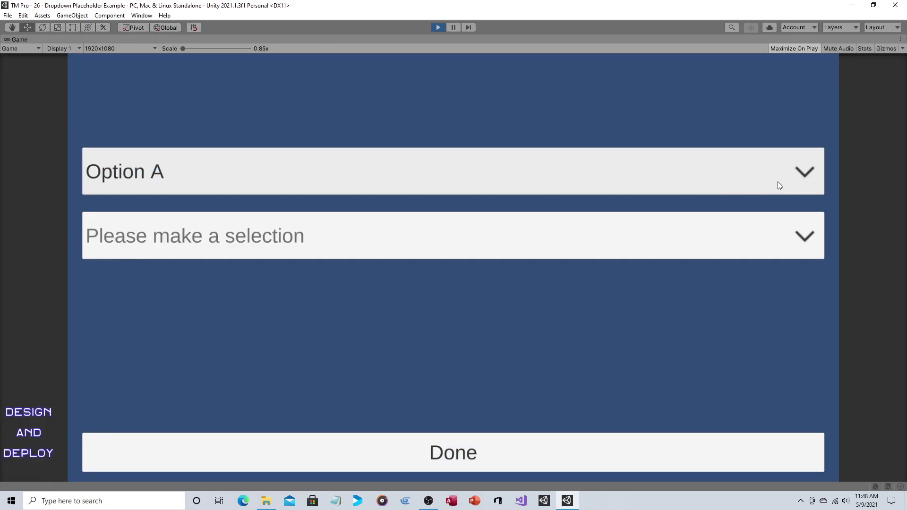
click(808, 175)
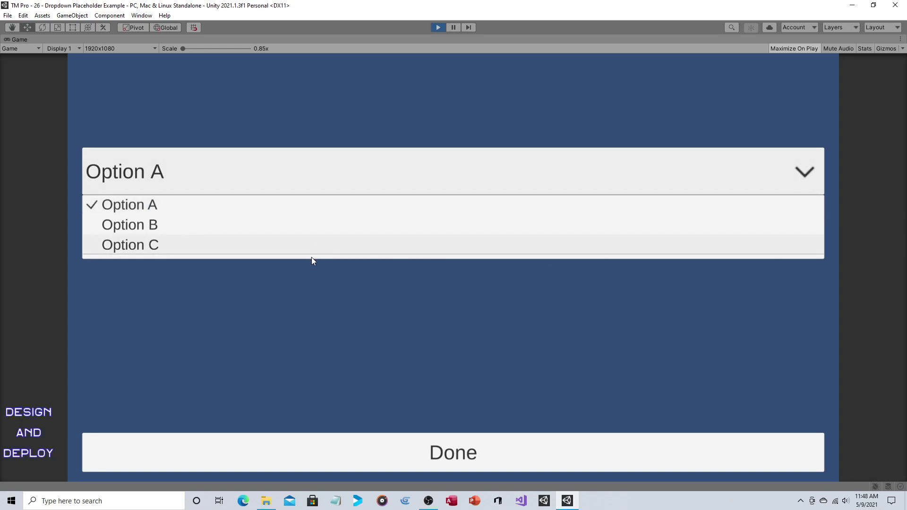
click(307, 223)
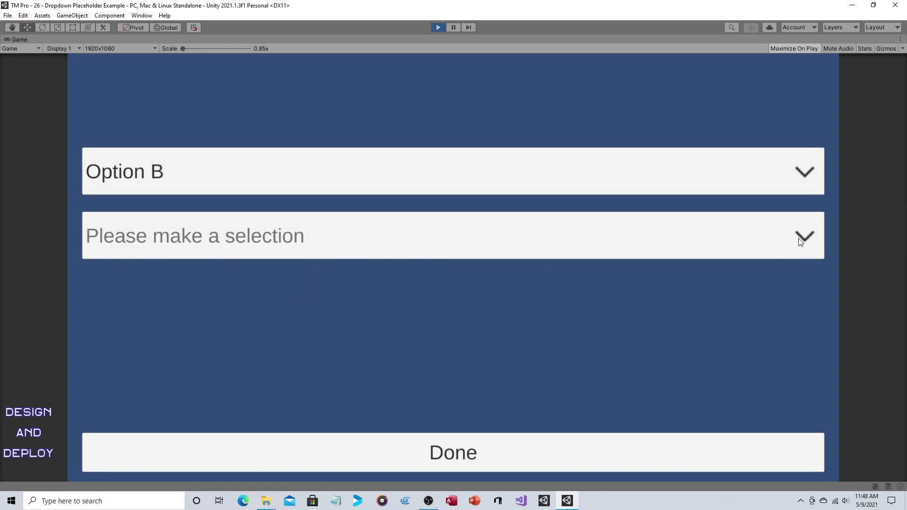
click(457, 456)
click(437, 27)
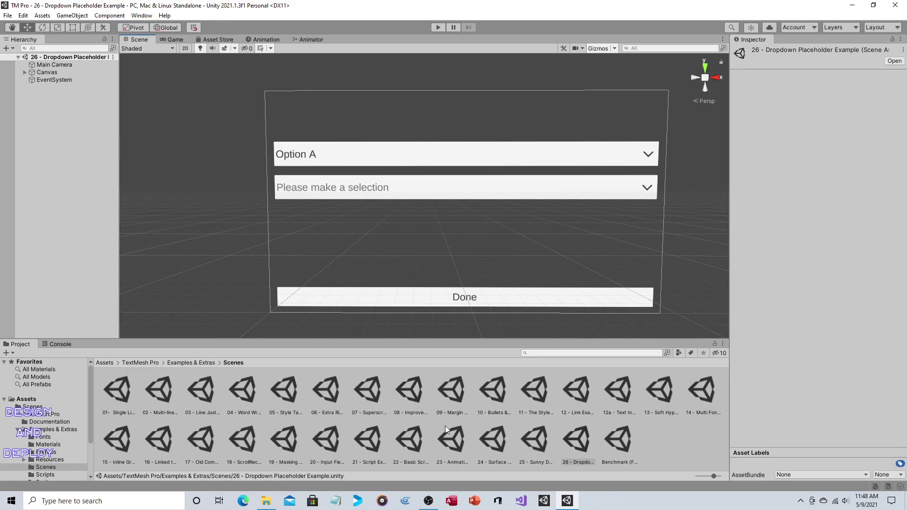